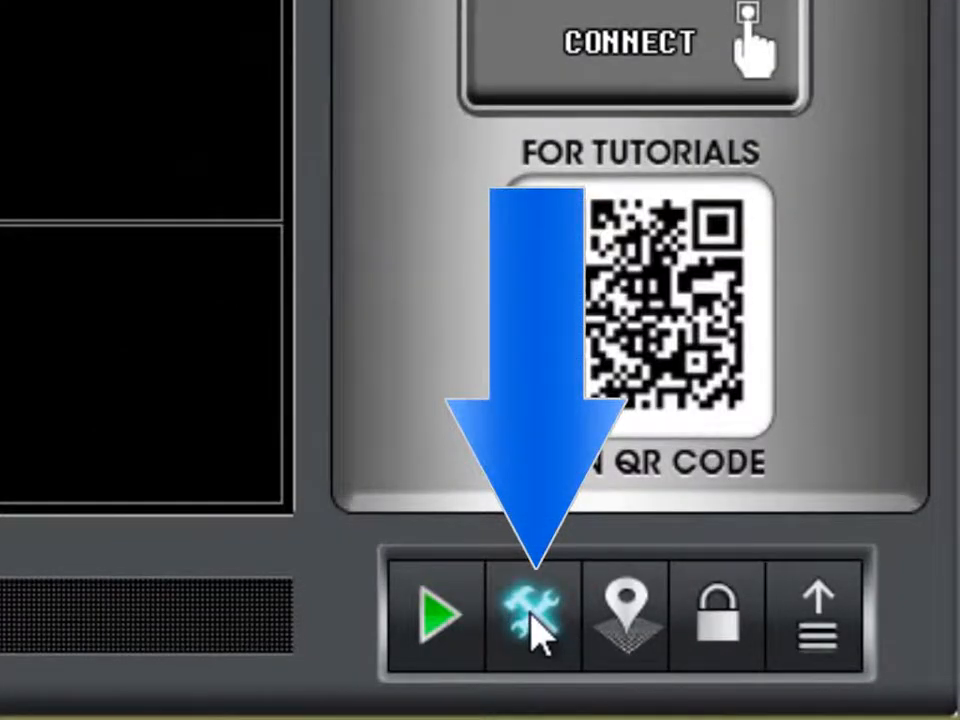
Step: Open the Setup window's Device Setup page to begin adding a new device
{"action": "left_click", "coordinate": [533, 620]}
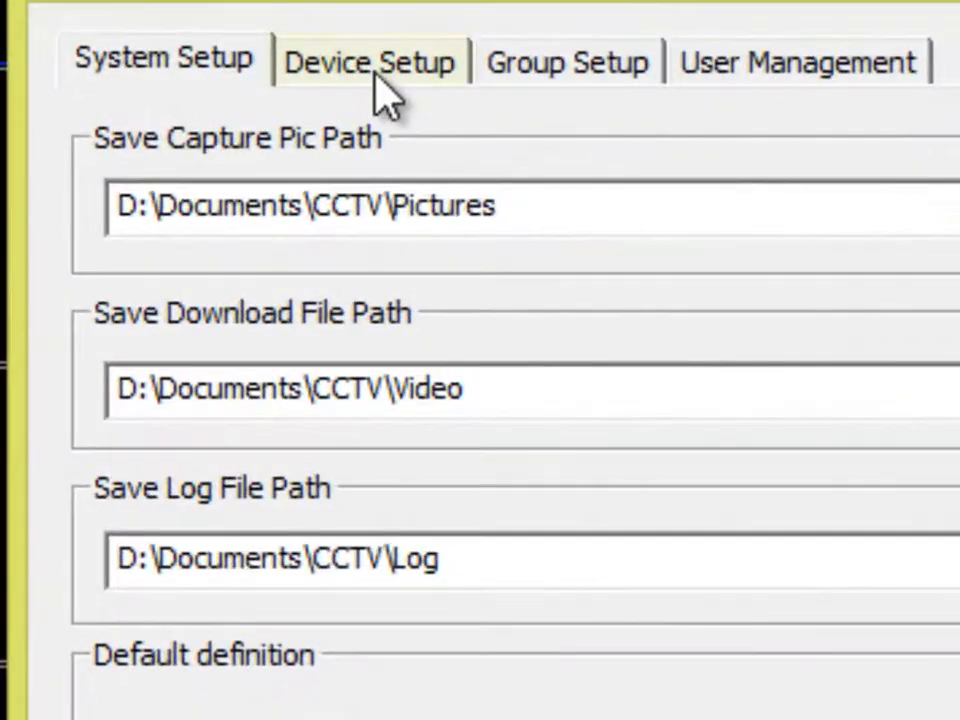
{"action": "left_click", "coordinate": [398, 75]}
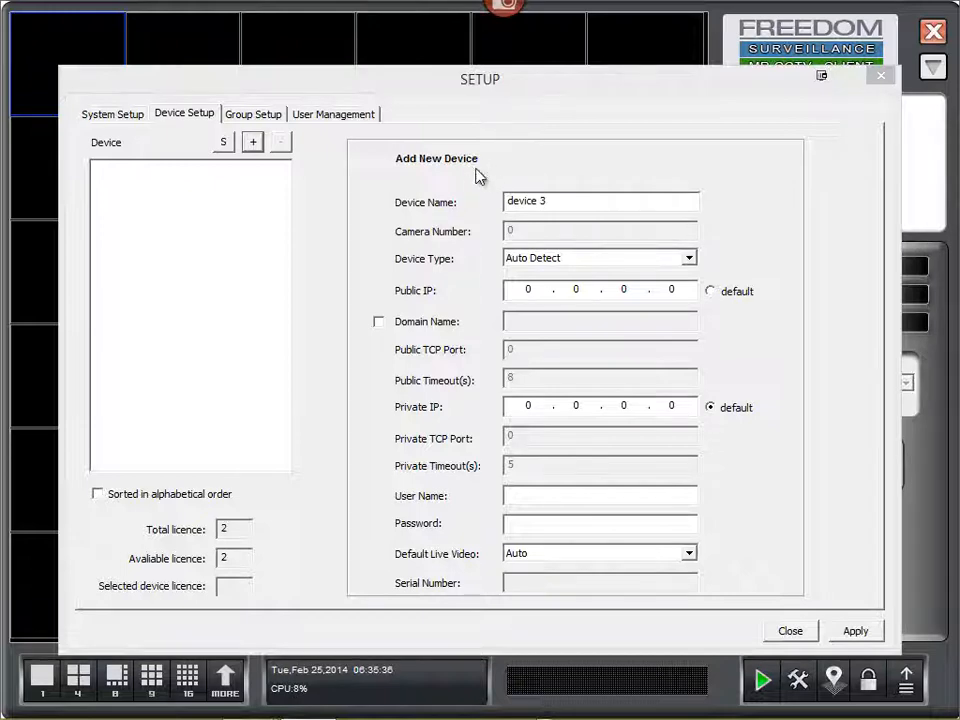
Step: Name the device 'Omega IPCamera Site 1', type Omega DVR&IPC, private IP 192.168.1.108
{"action": "left_click_drag", "start_coordinate": [563, 199], "coordinate": [443, 201]}
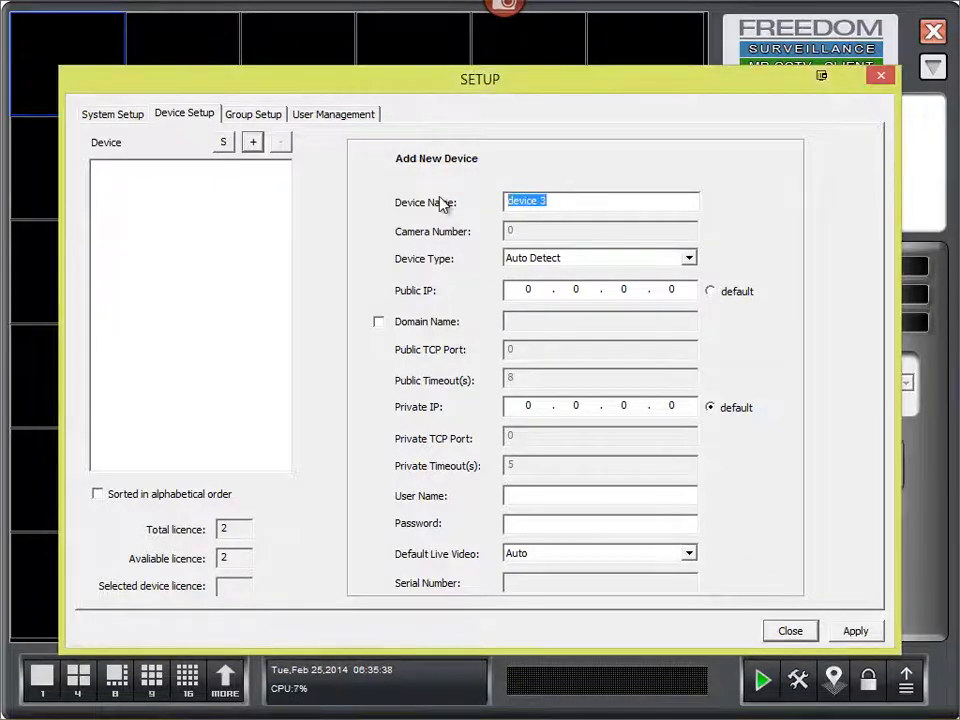
{"action": "type", "text": "Omega IPCamera Site 1"}
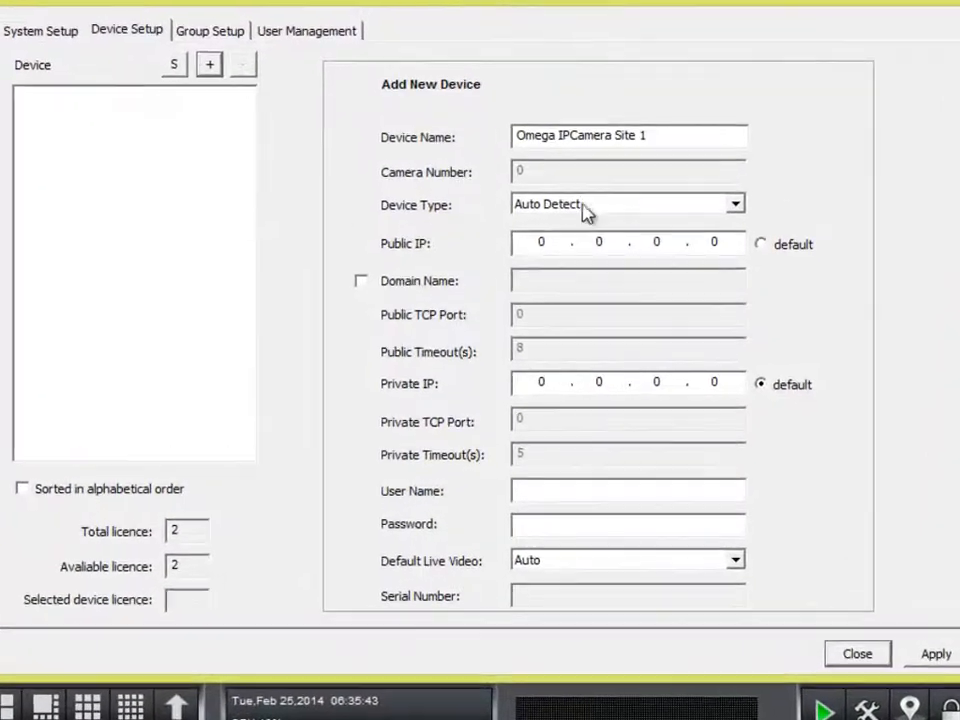
{"action": "left_click", "coordinate": [606, 210]}
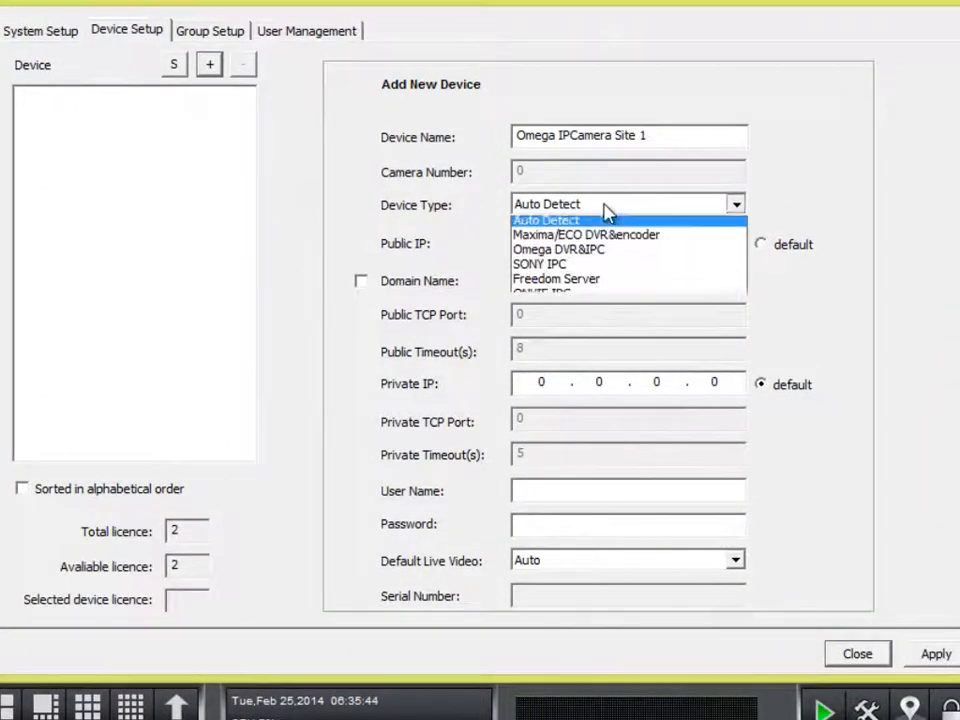
{"action": "left_click", "coordinate": [556, 254]}
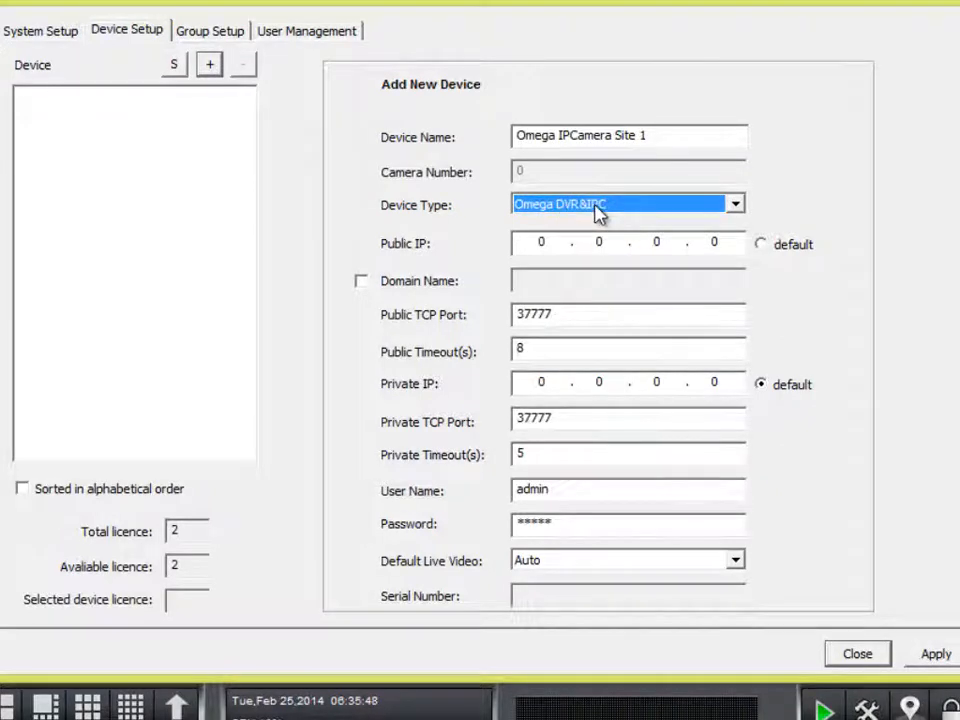
{"action": "left_click", "coordinate": [544, 384]}
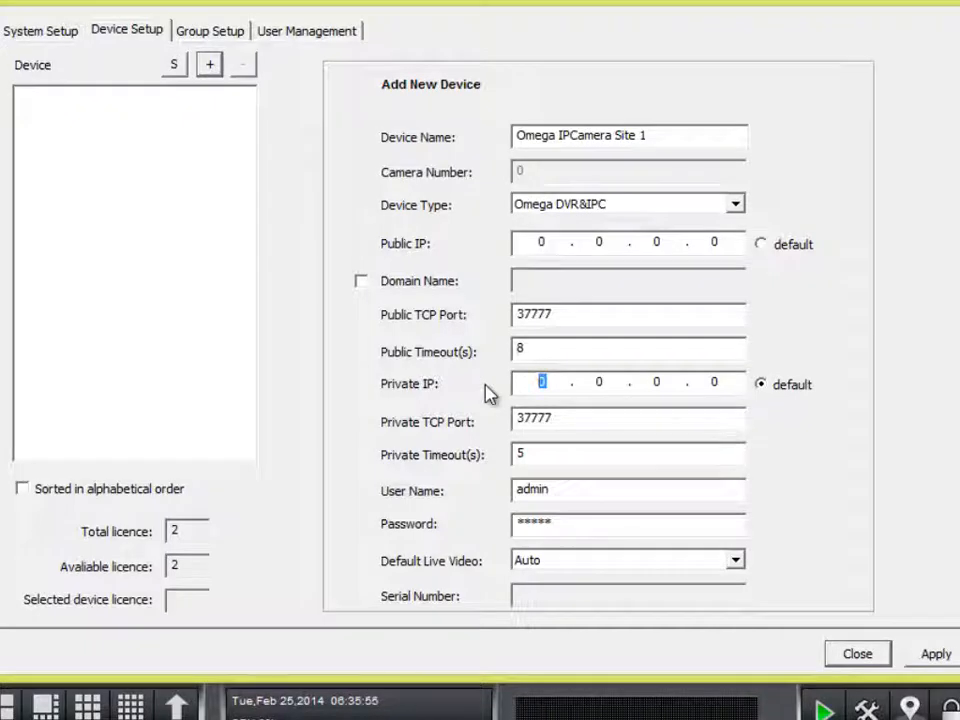
{"action": "type", "text": "192.168.1."}
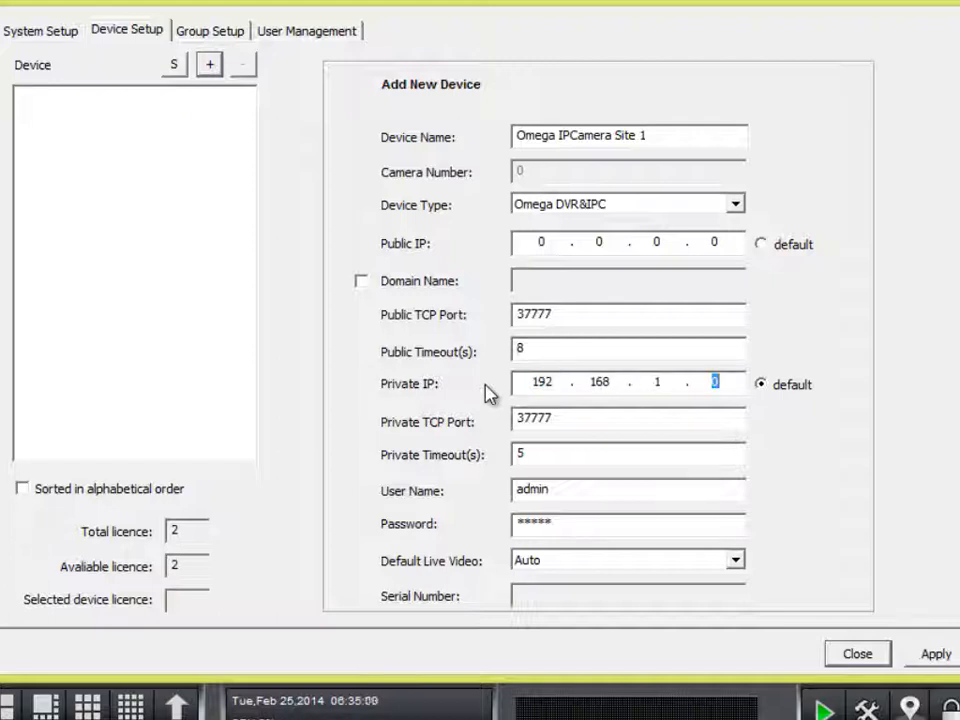
{"action": "type", "text": "108"}
{"action": "key", "text": "Tab"}
{"action": "key", "text": "Tab"}
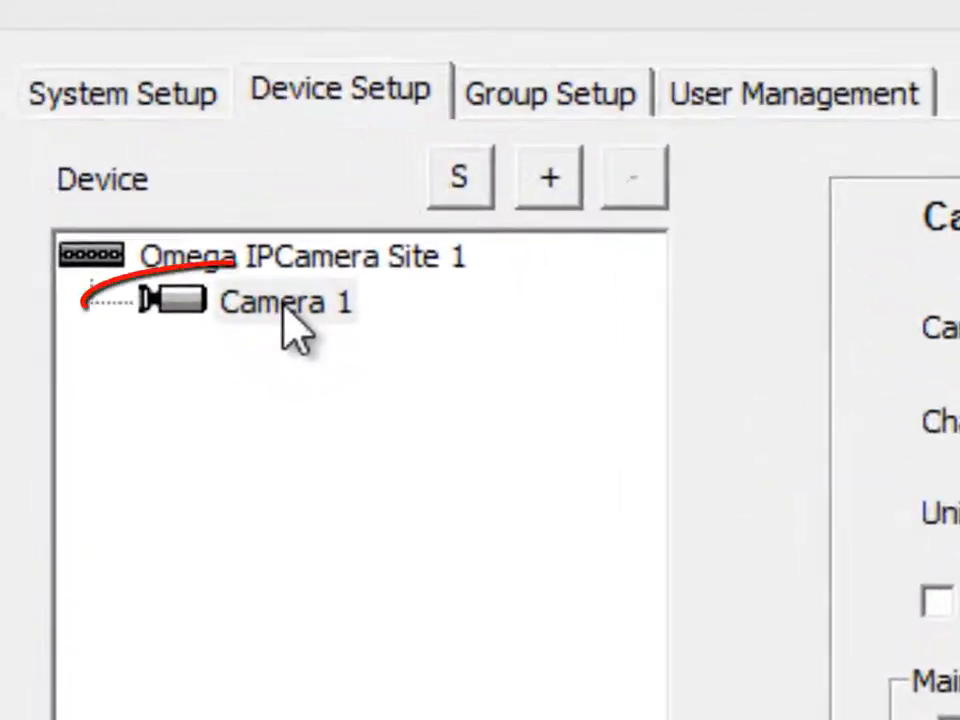
Step: Select Camera 1 and enter 'Omega IPCamera Site 1' as its camera name
{"action": "left_click", "coordinate": [286, 305]}
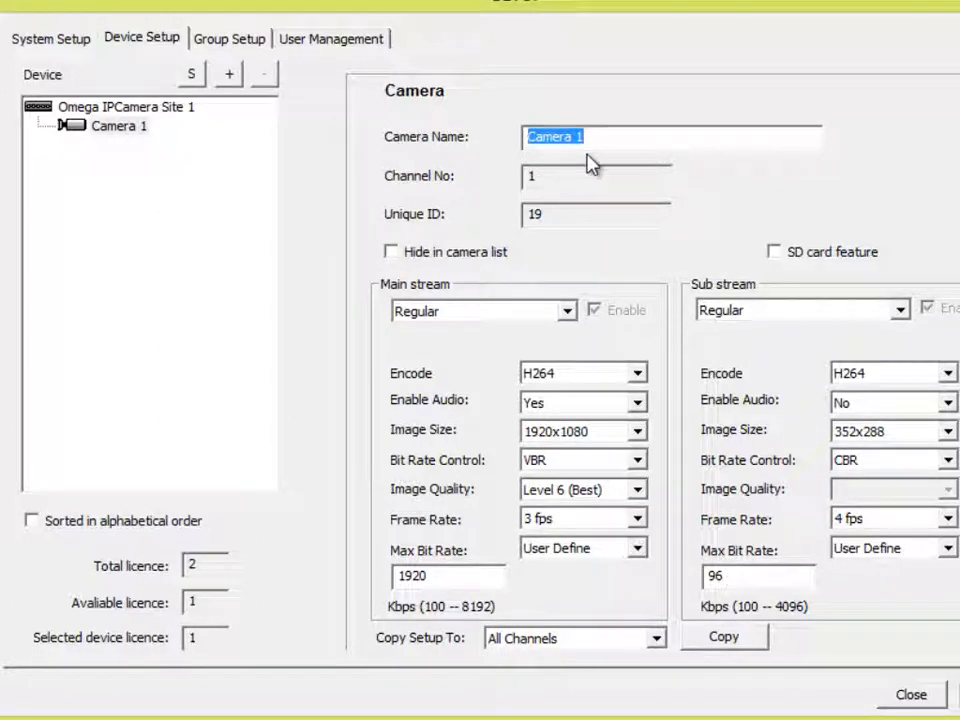
{"action": "type", "text": "Ome"}
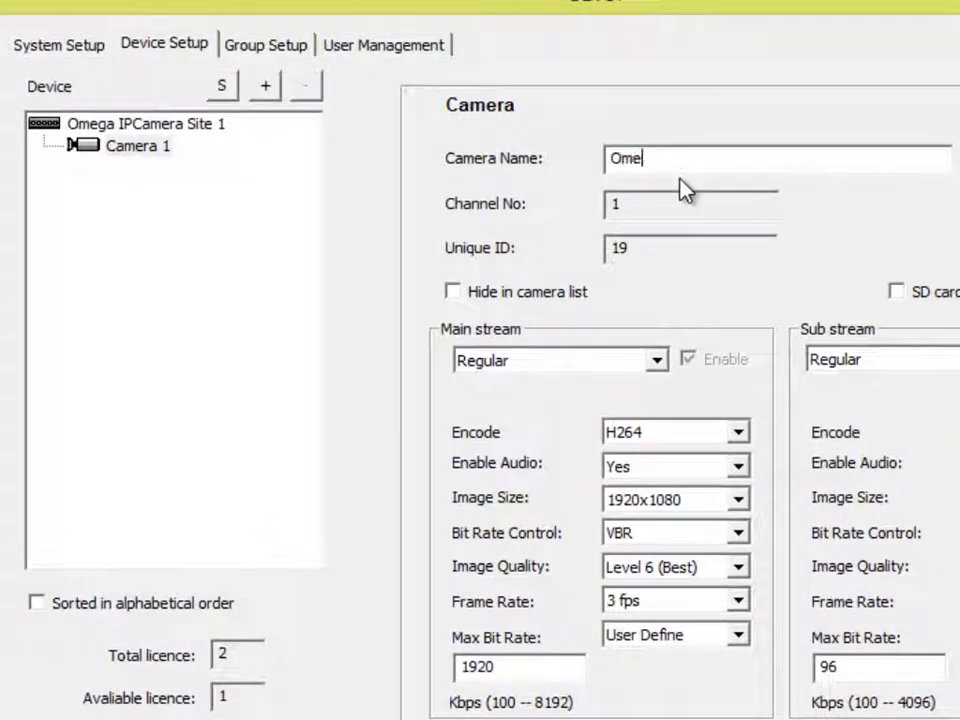
{"action": "type", "text": "ga IPCamera"}
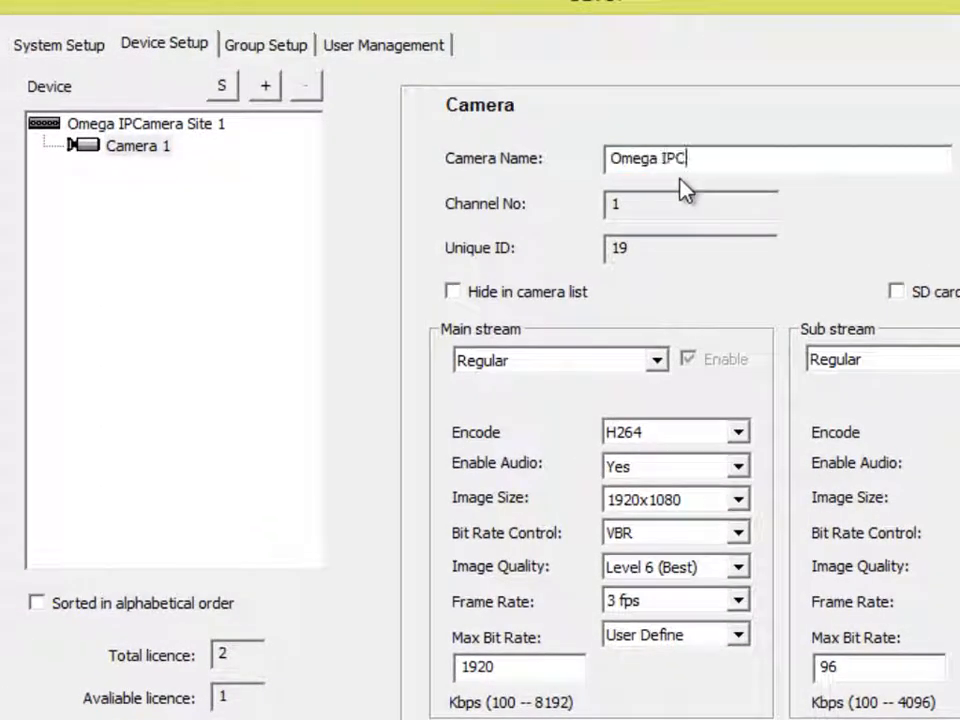
{"action": "type", "text": " Site 1"}
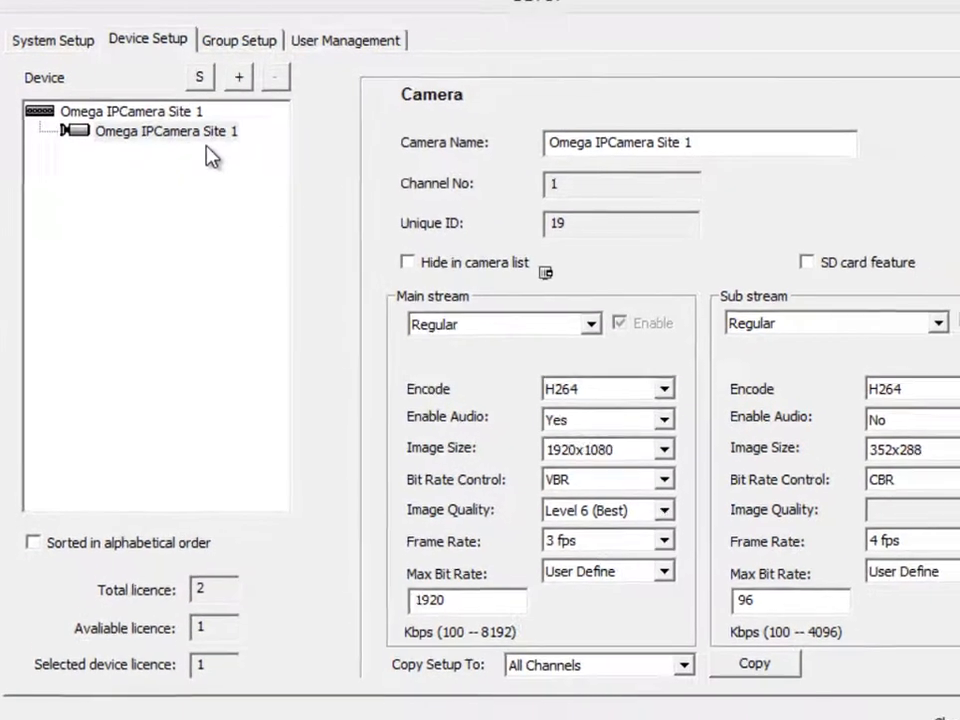
Step: Set the camera's main stream mode to MD and enable its SD card feature
{"action": "left_click", "coordinate": [543, 418]}
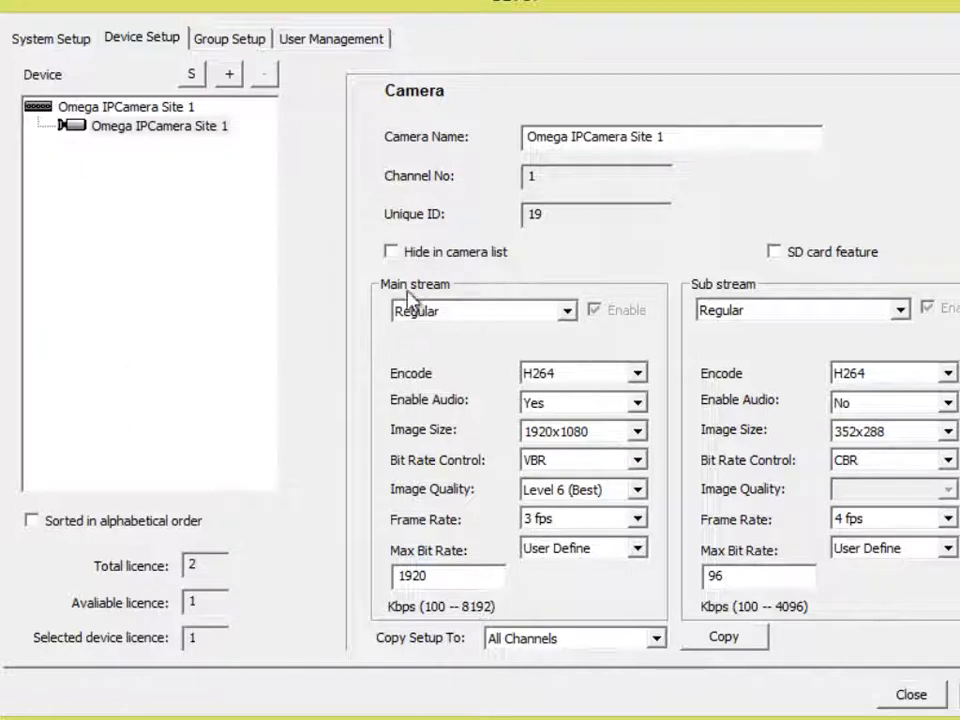
{"action": "left_click", "coordinate": [420, 312]}
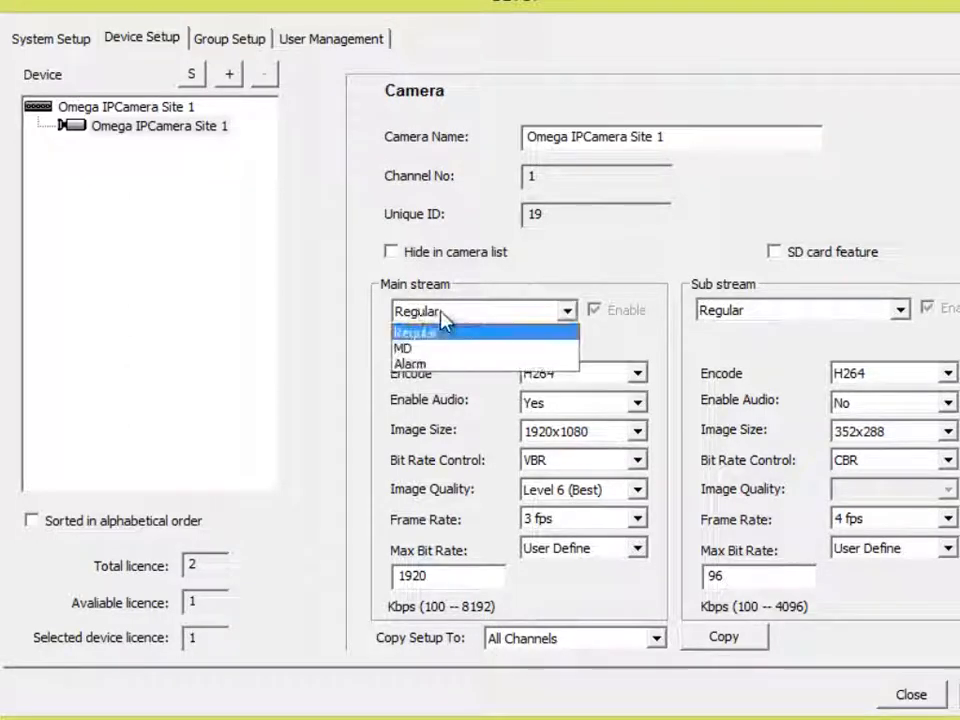
{"action": "left_click", "coordinate": [437, 336]}
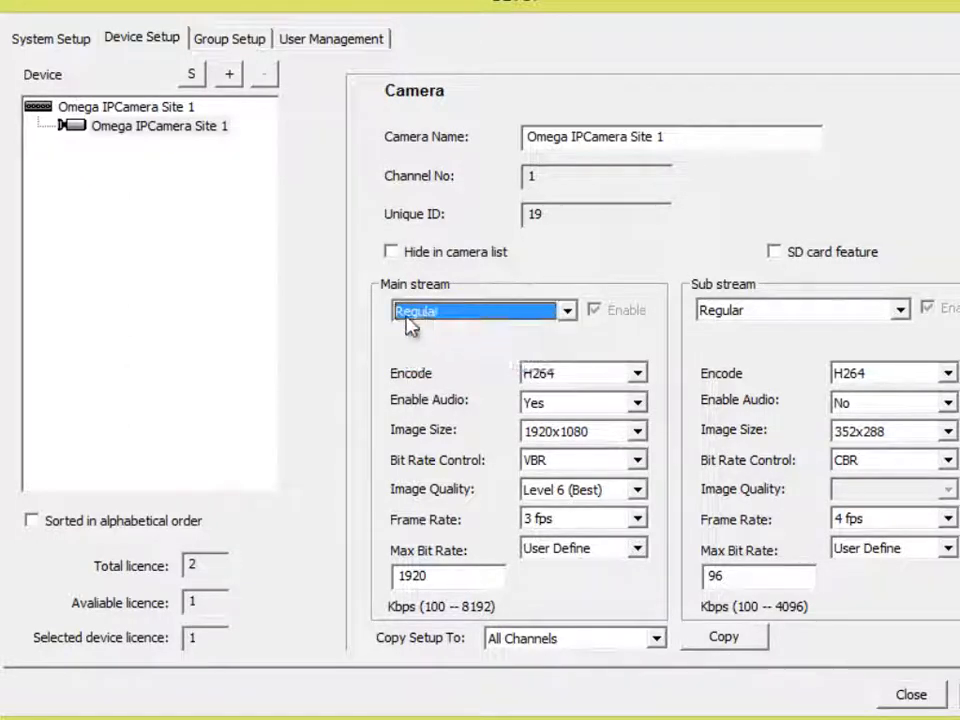
{"action": "left_click", "coordinate": [409, 318]}
{"action": "left_click", "coordinate": [414, 350]}
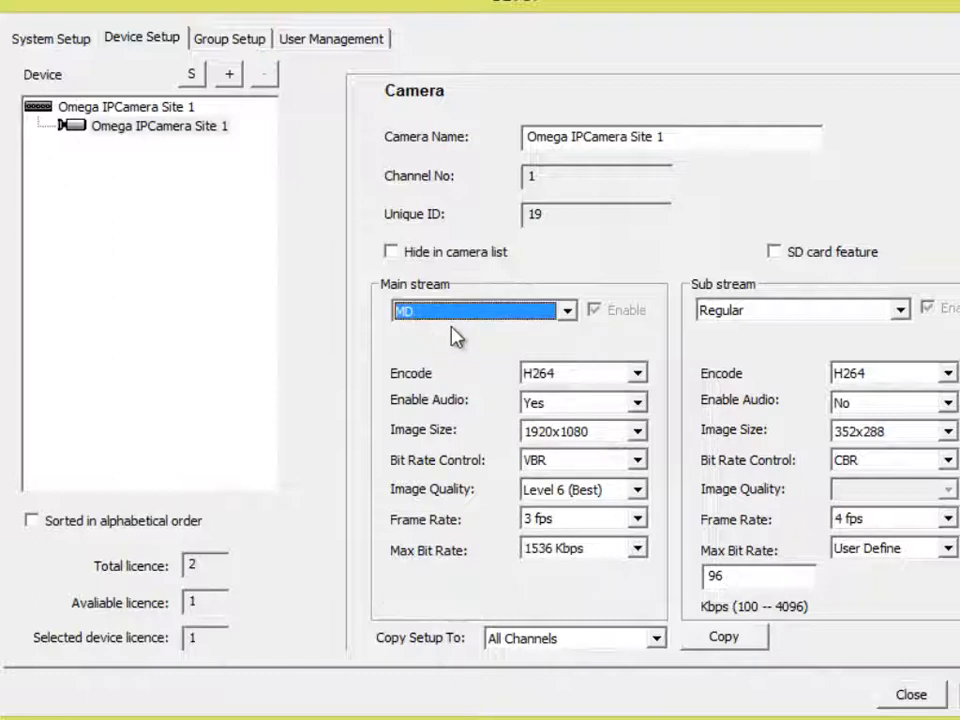
{"action": "left_click", "coordinate": [452, 316]}
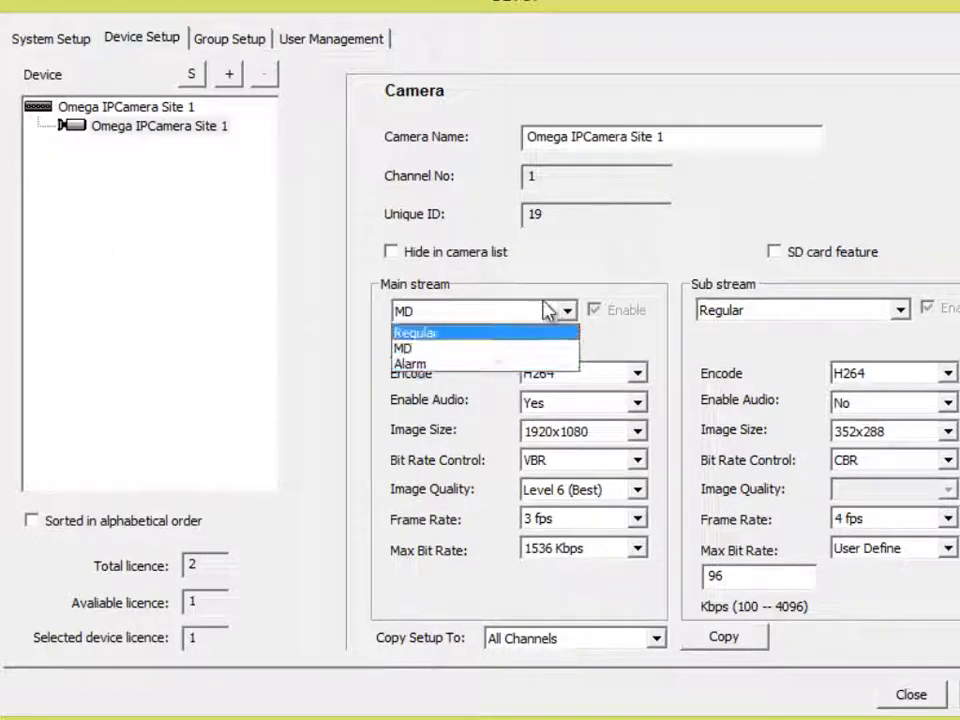
{"action": "left_click", "coordinate": [426, 316]}
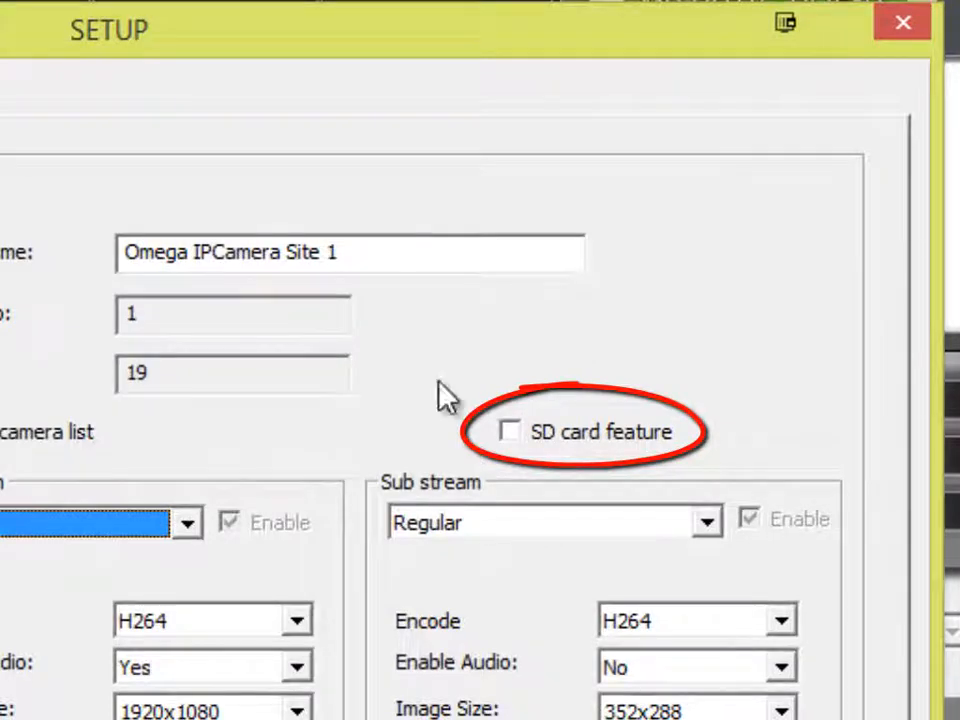
{"action": "left_click", "coordinate": [512, 432]}
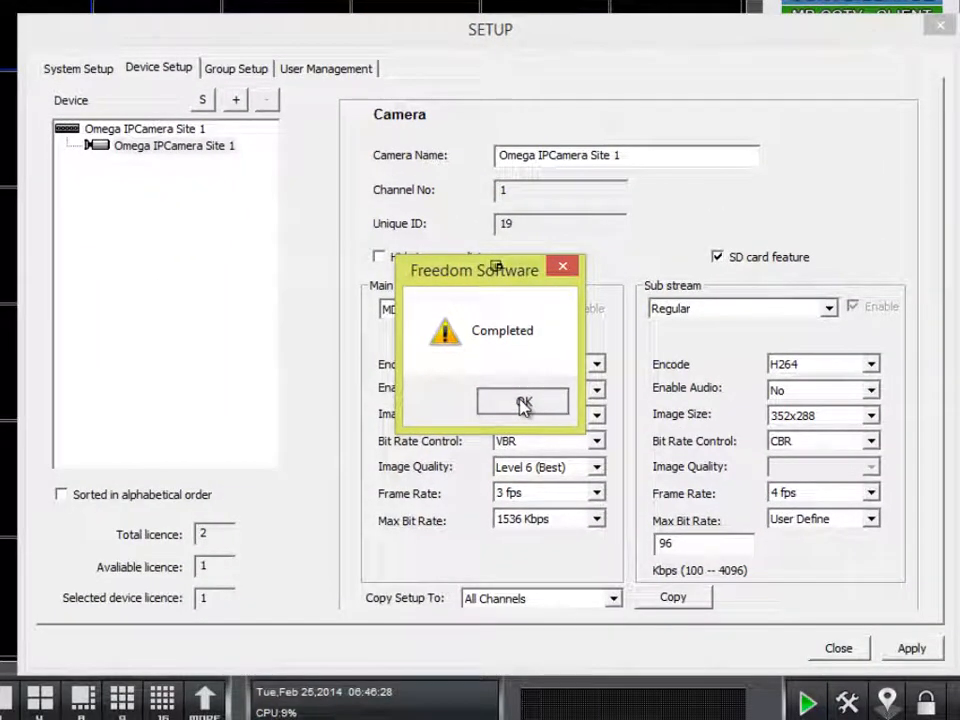
{"action": "left_click", "coordinate": [523, 405]}
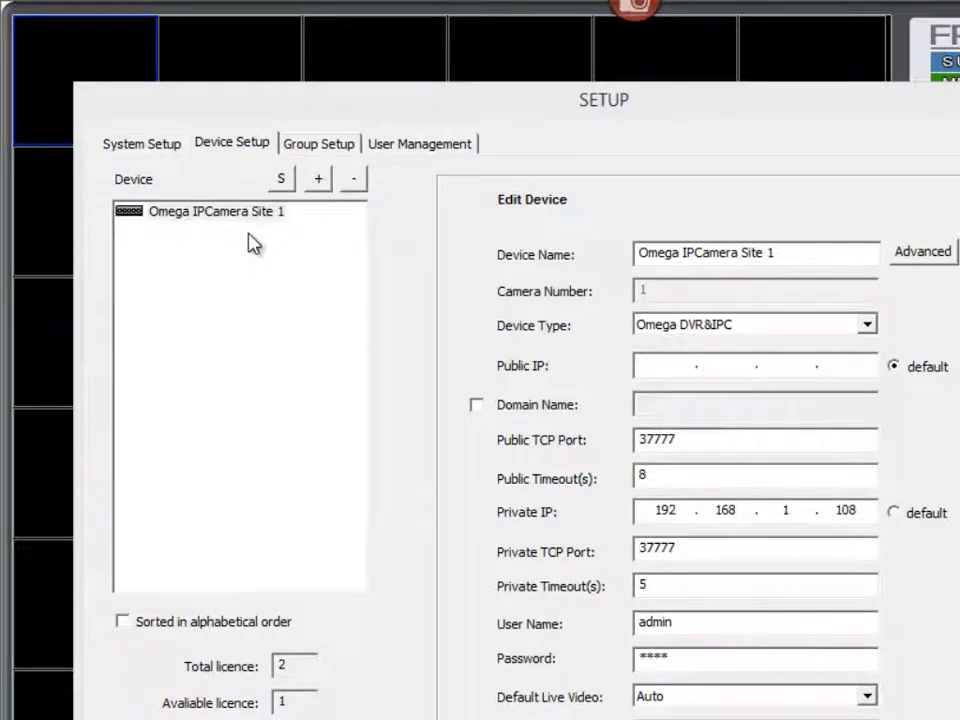
Step: Launch Remote Config for the Omega IPCamera Site 1 device
{"action": "left_click", "coordinate": [140, 220]}
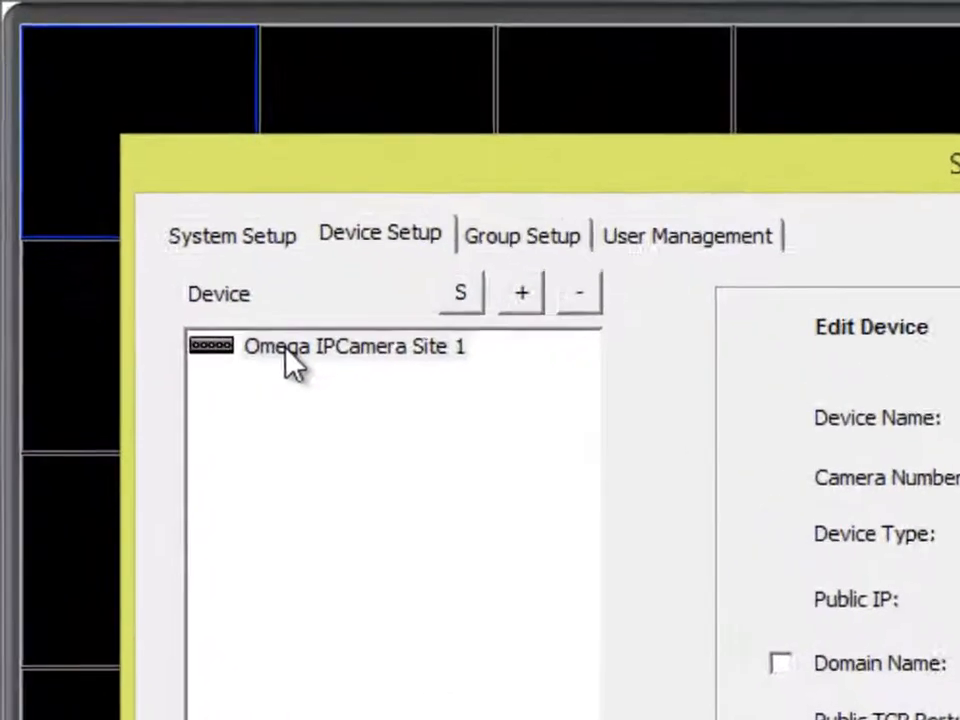
{"action": "right_click", "coordinate": [174, 222]}
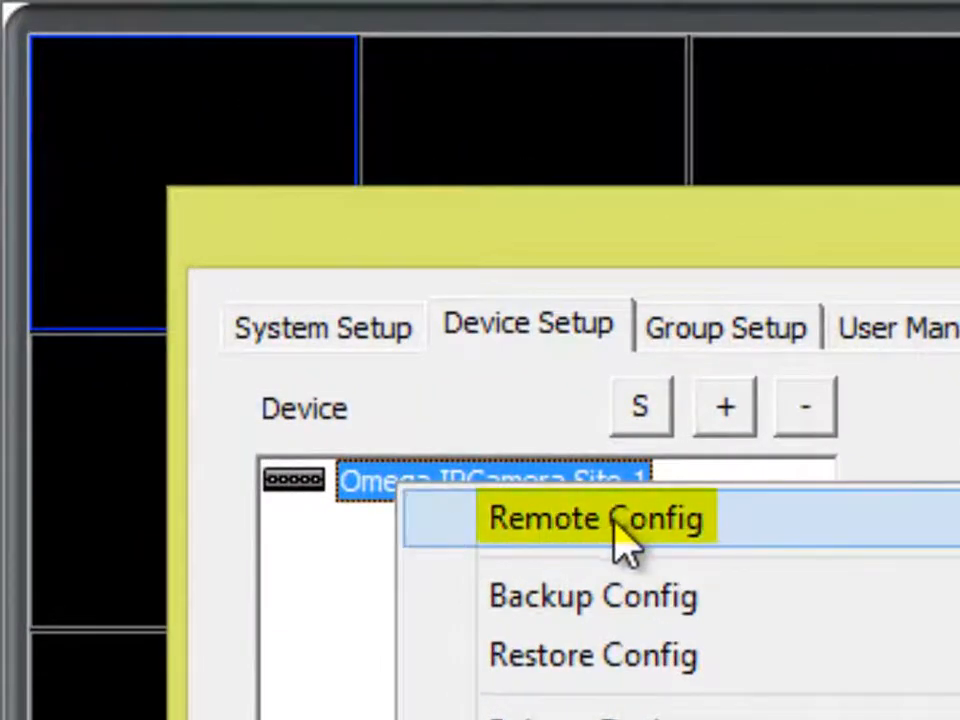
{"action": "left_click", "coordinate": [712, 521]}
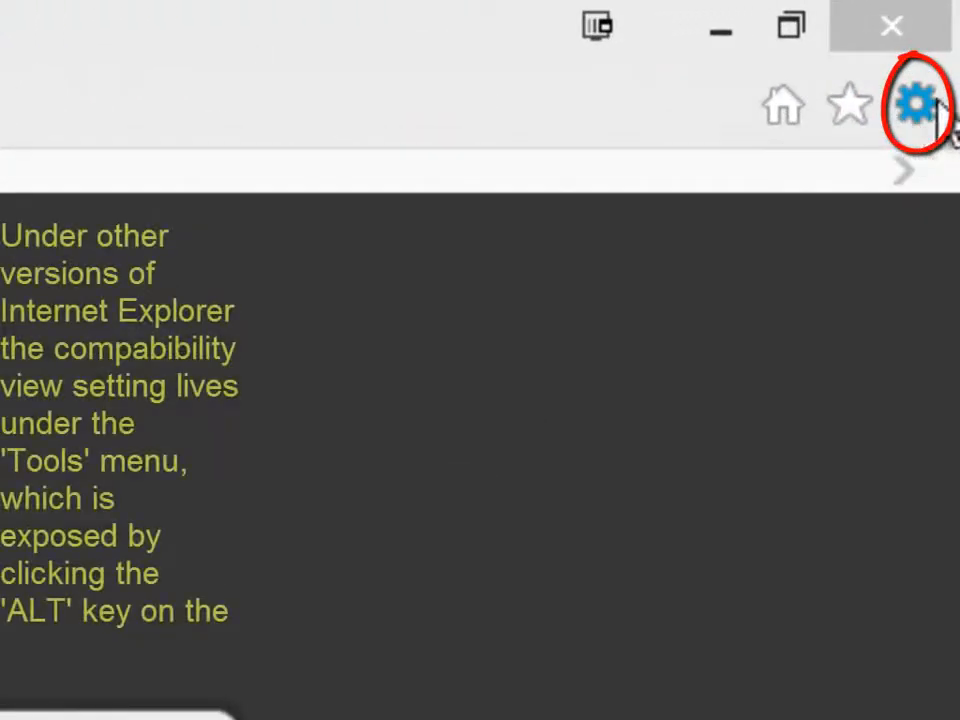
Step: Add 192.168.1.108 to Internet Explorer's Compatibility View list
{"action": "left_click", "coordinate": [918, 105]}
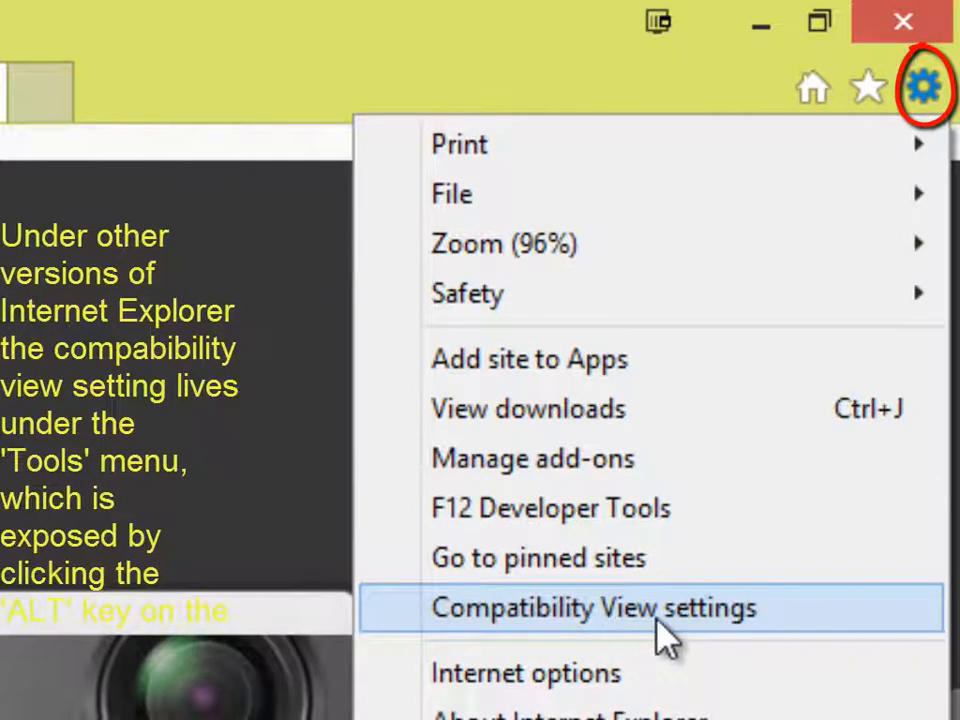
{"action": "left_click", "coordinate": [657, 623]}
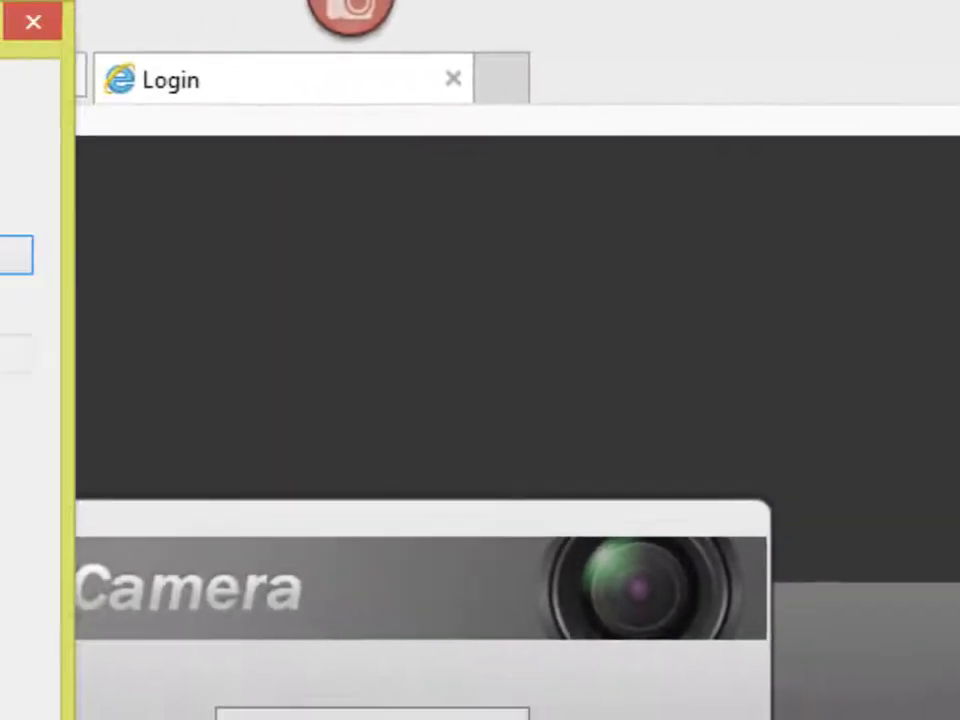
{"action": "type", "text": "192.168"}
{"action": "type", "text": ".1."}
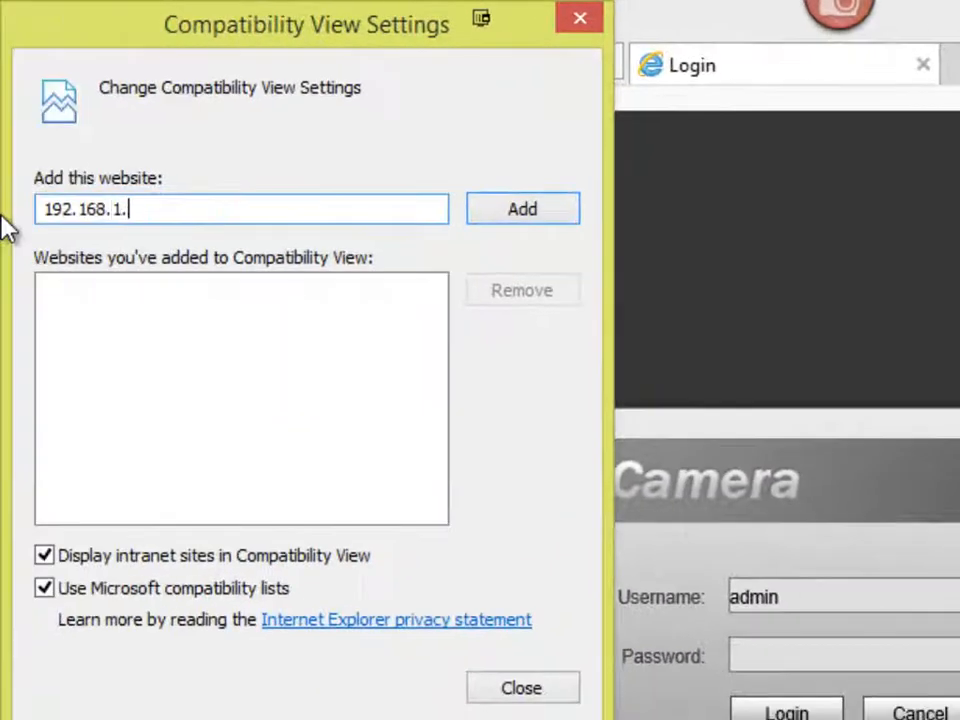
{"action": "type", "text": "108"}
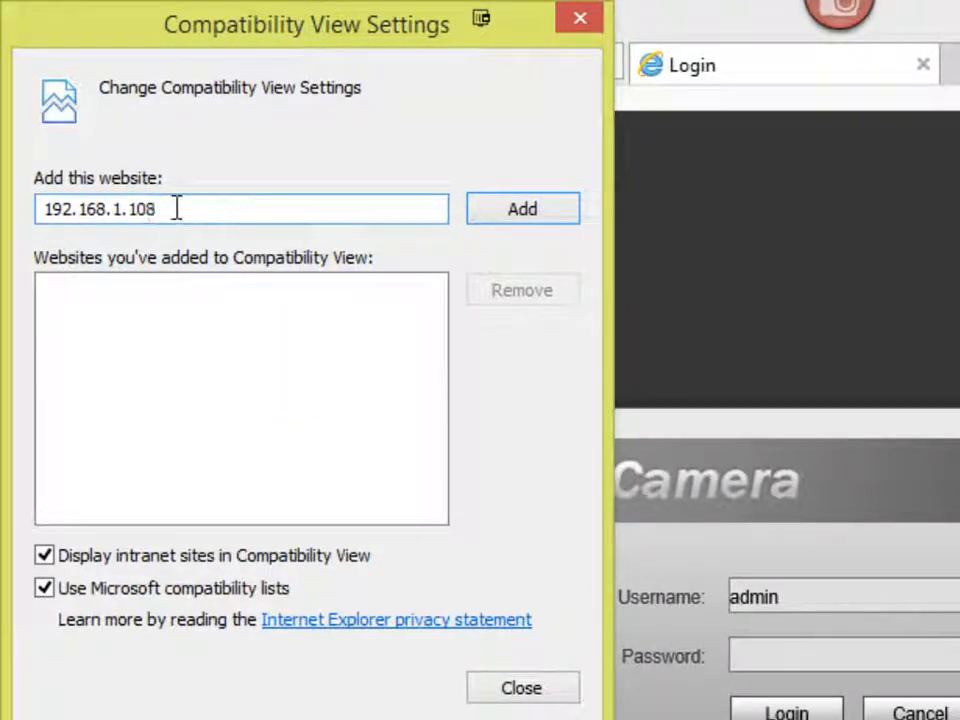
{"action": "left_click_drag", "start_coordinate": [176, 208], "coordinate": [18, 215]}
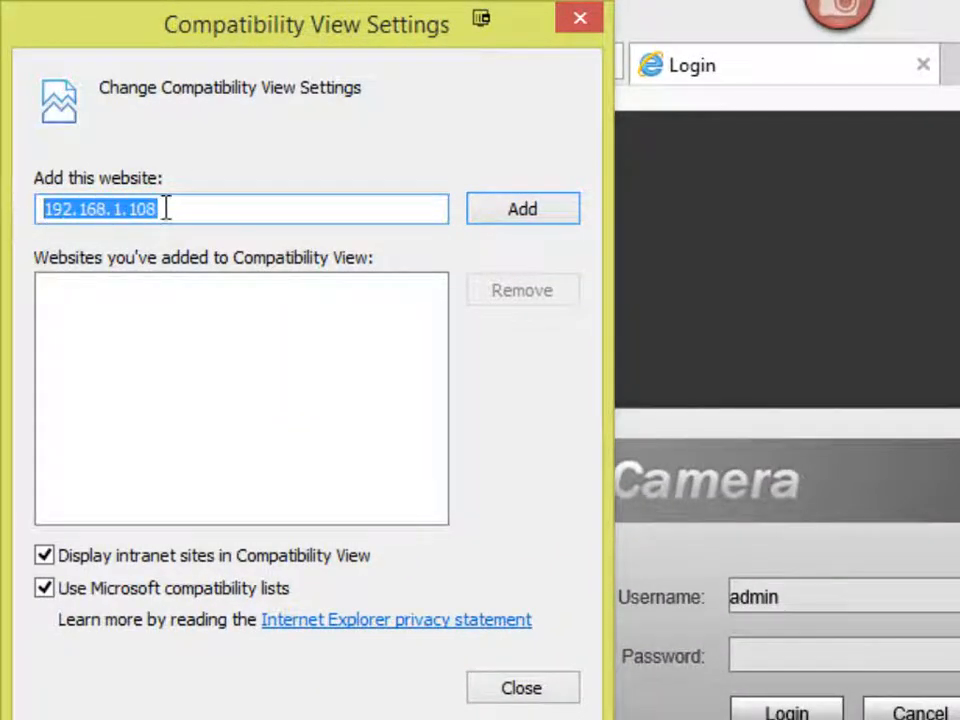
{"action": "left_click_drag", "start_coordinate": [166, 208], "coordinate": [51, 215]}
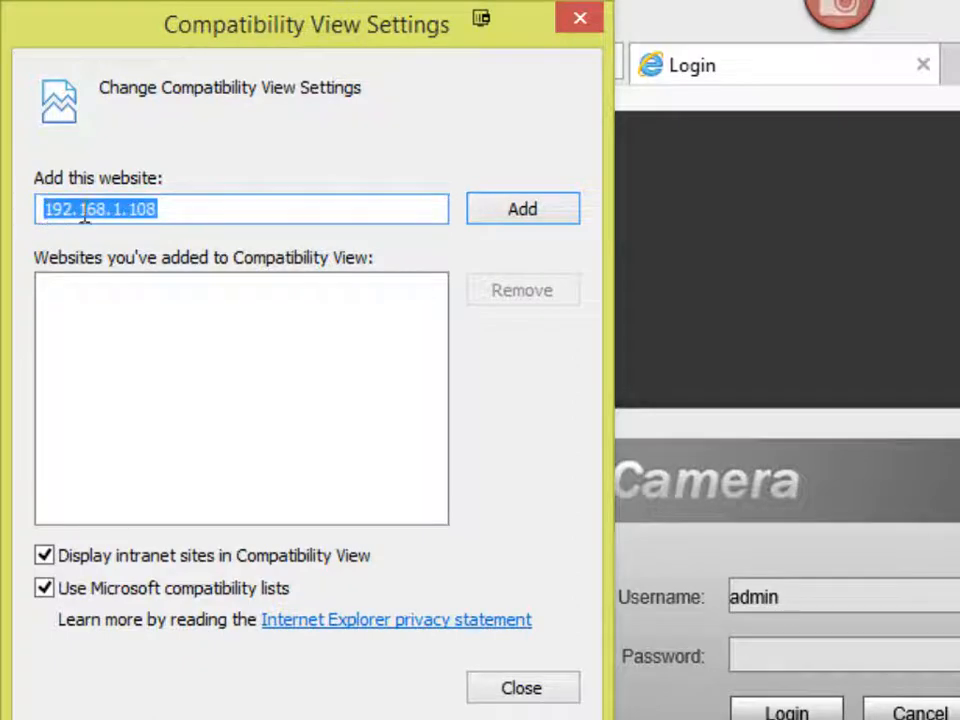
{"action": "left_click", "coordinate": [551, 214]}
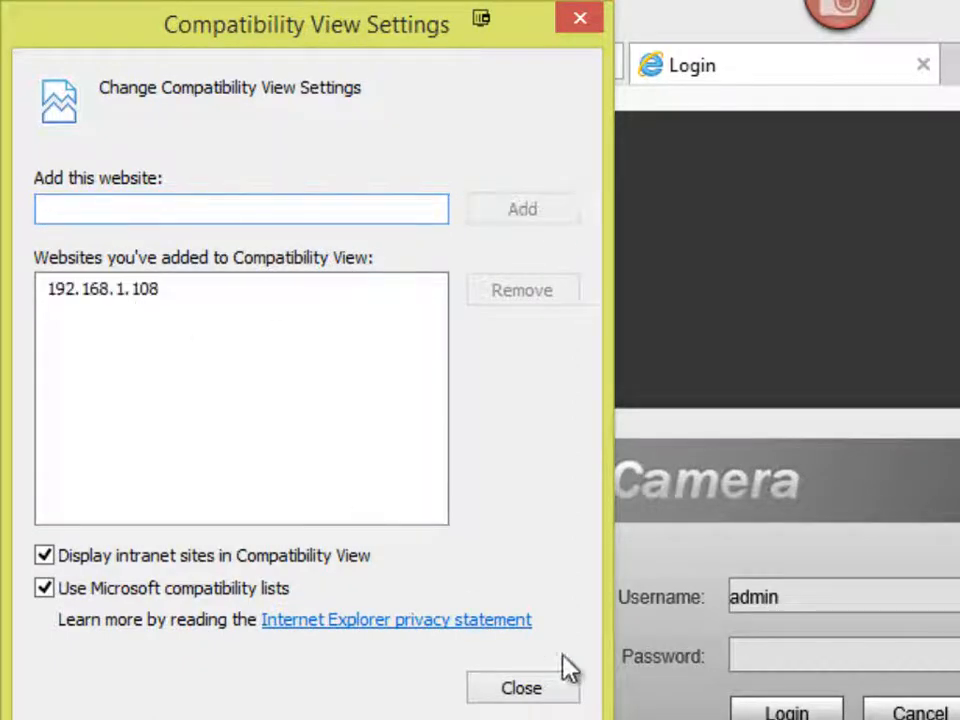
{"action": "left_click", "coordinate": [545, 692]}
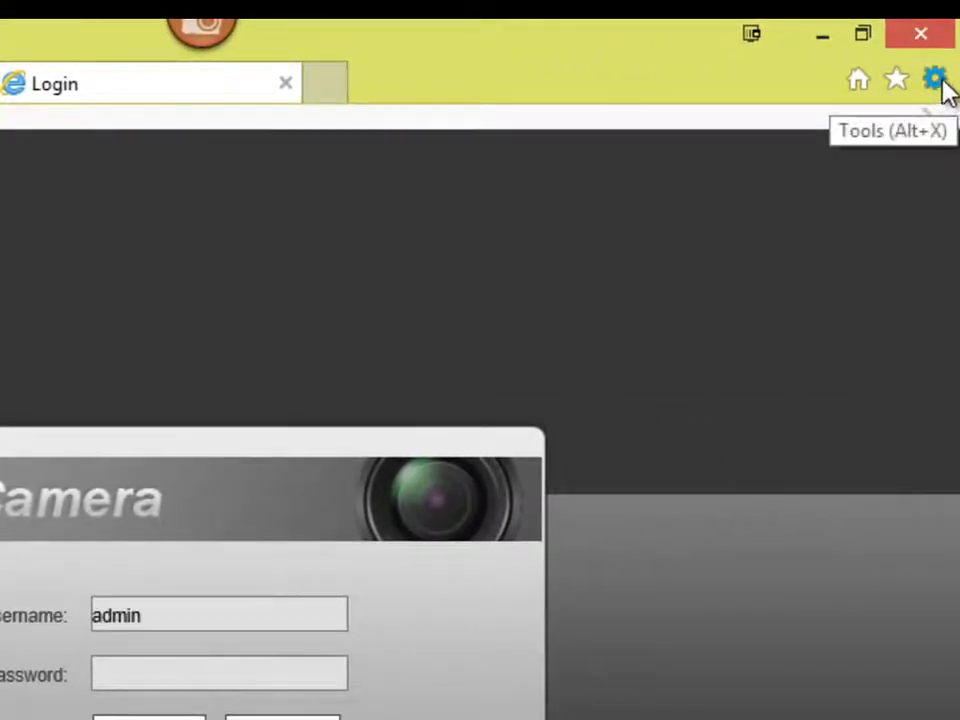
Step: Open Internet Options on the Security tab with the Trusted sites zone selected
{"action": "left_click", "coordinate": [936, 82]}
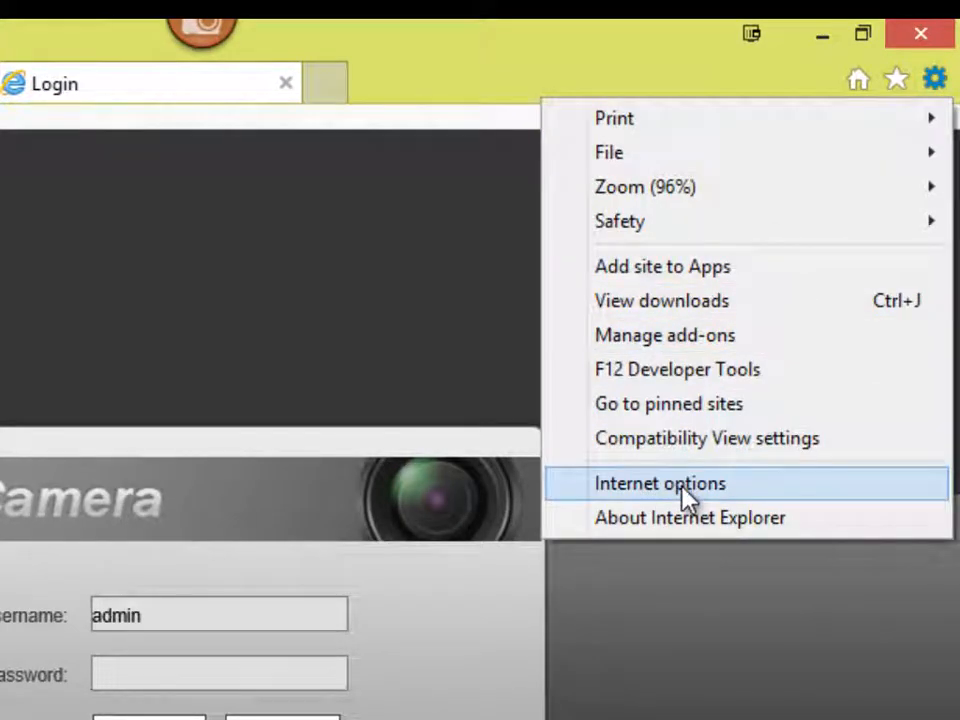
{"action": "left_click", "coordinate": [735, 488]}
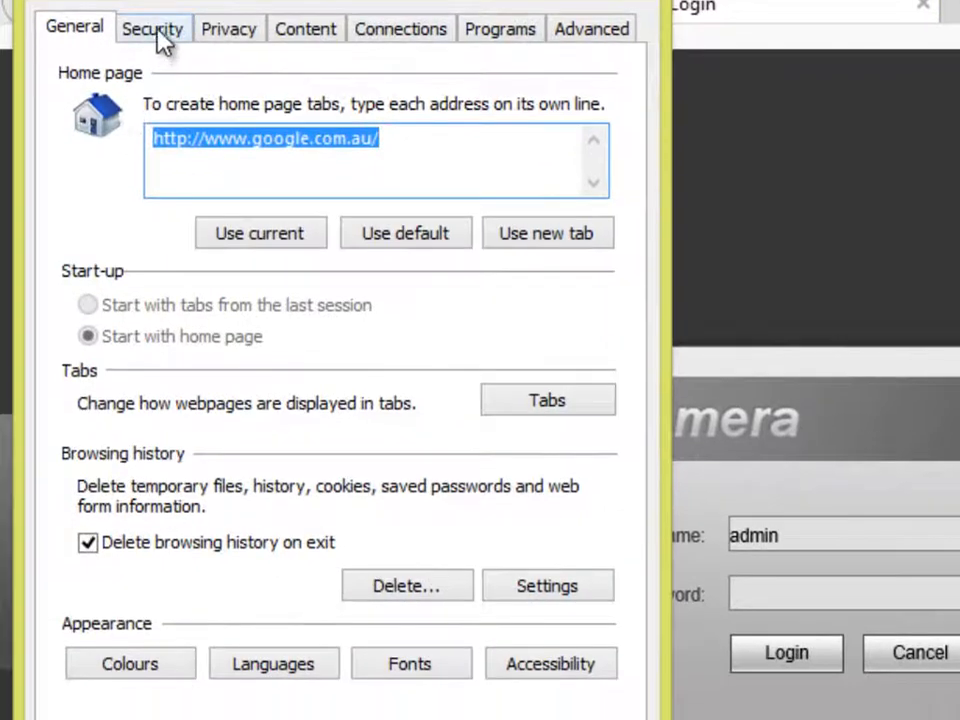
{"action": "left_click", "coordinate": [155, 31]}
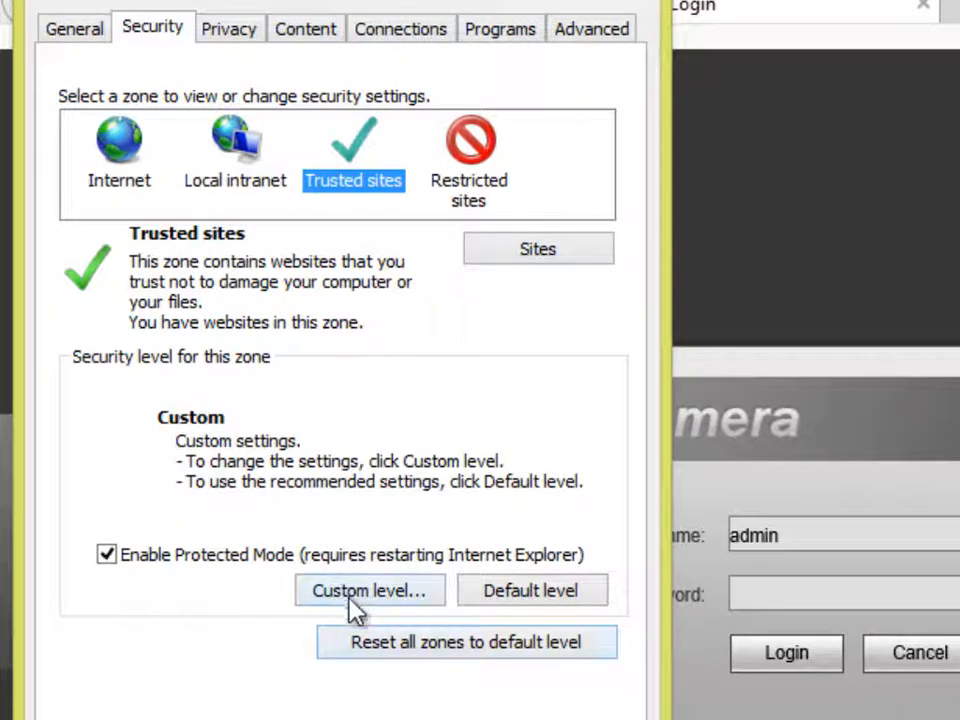
Step: Set Trusted sites' signed and unsigned ActiveX downloads to Prompt and confirm both dialogs
{"action": "left_click", "coordinate": [378, 603]}
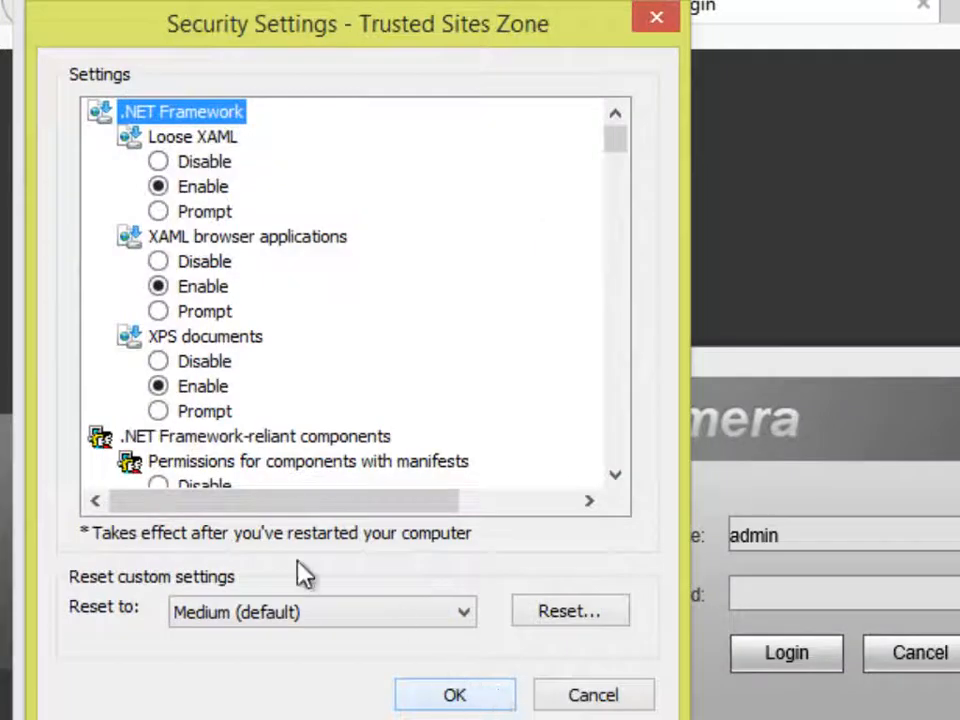
{"action": "left_click", "coordinate": [622, 431]}
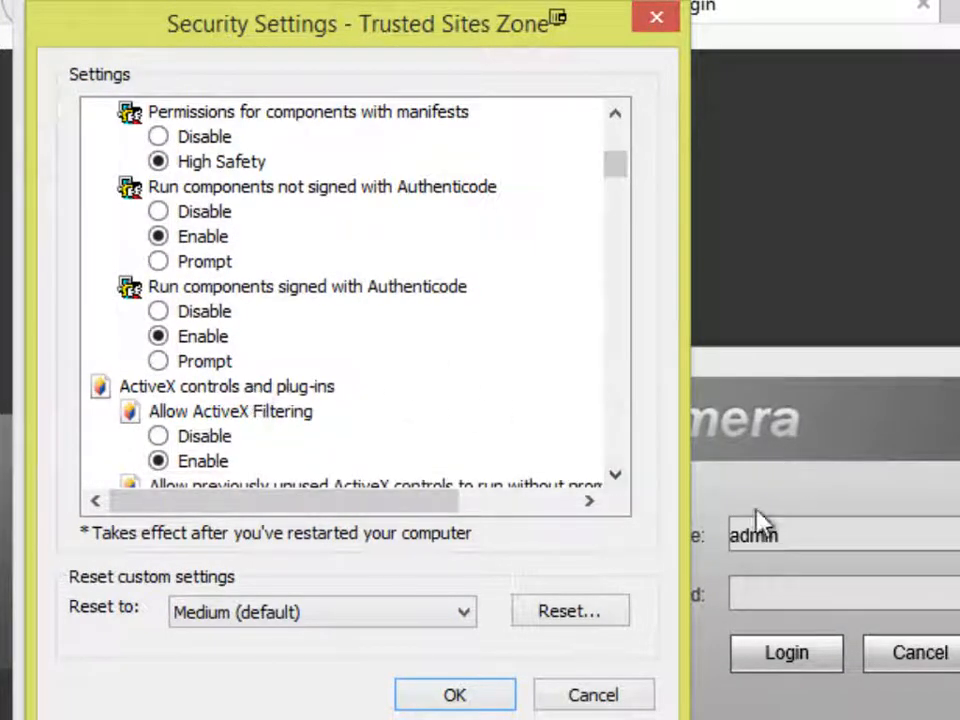
{"action": "left_click_drag", "start_coordinate": [617, 490], "coordinate": [617, 480]}
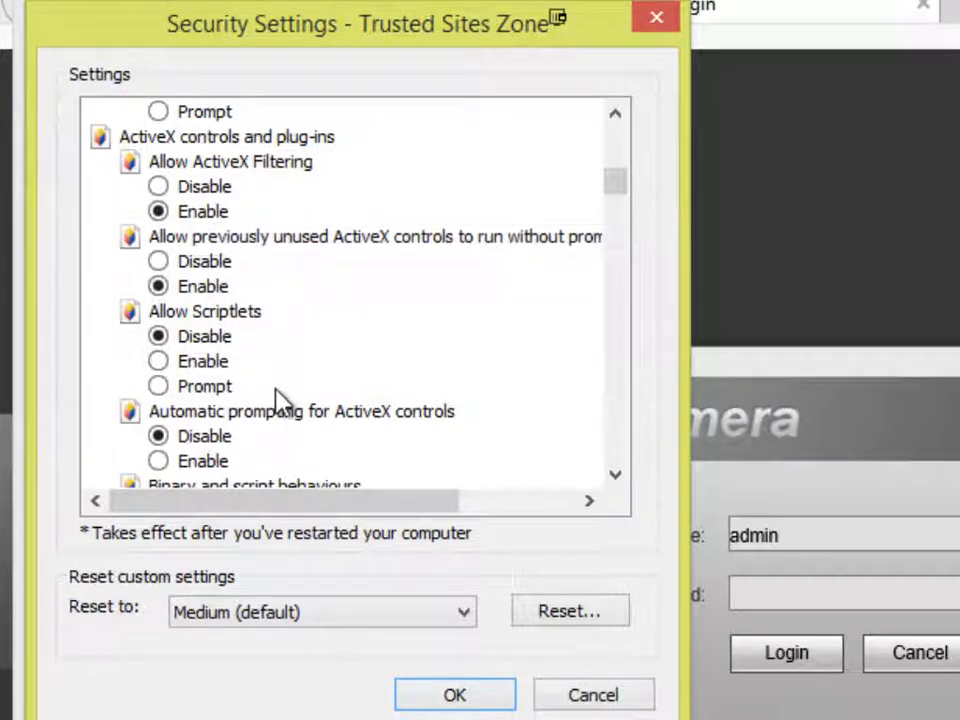
{"action": "left_click", "coordinate": [617, 482]}
{"action": "left_click", "coordinate": [617, 482]}
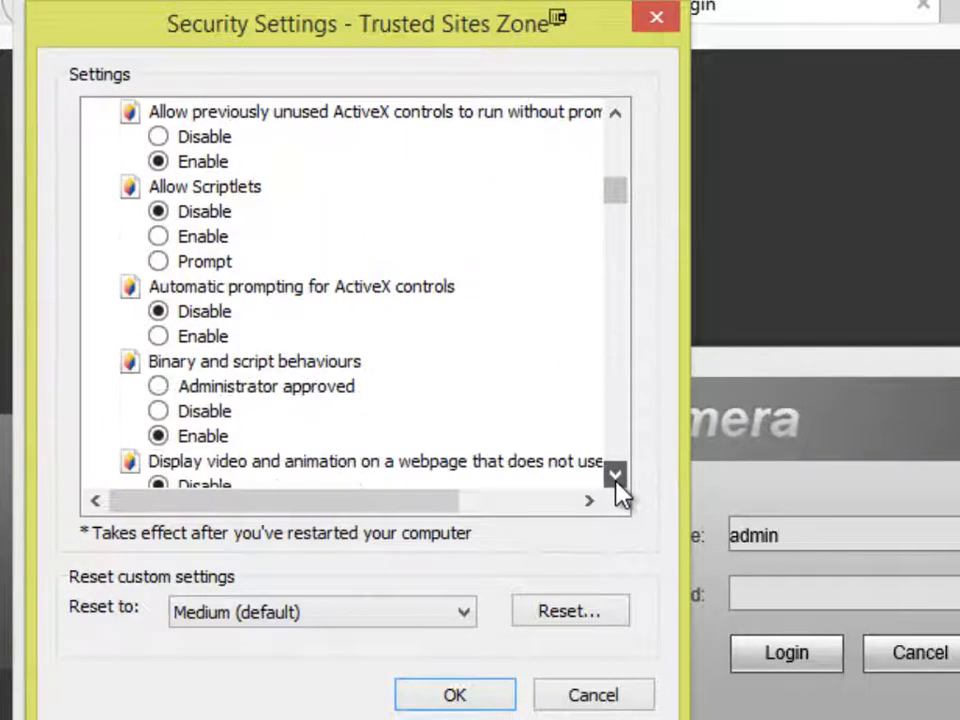
{"action": "left_click", "coordinate": [617, 482]}
{"action": "left_click", "coordinate": [617, 482]}
{"action": "left_click", "coordinate": [617, 482]}
{"action": "left_click", "coordinate": [617, 482]}
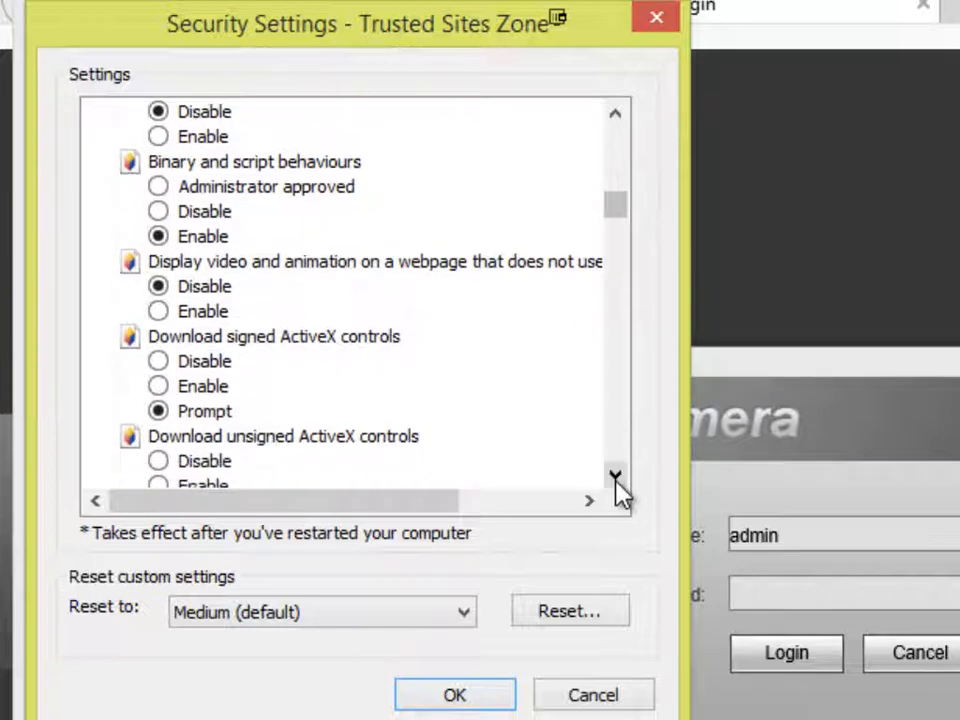
{"action": "left_click", "coordinate": [617, 482]}
{"action": "left_click", "coordinate": [617, 482]}
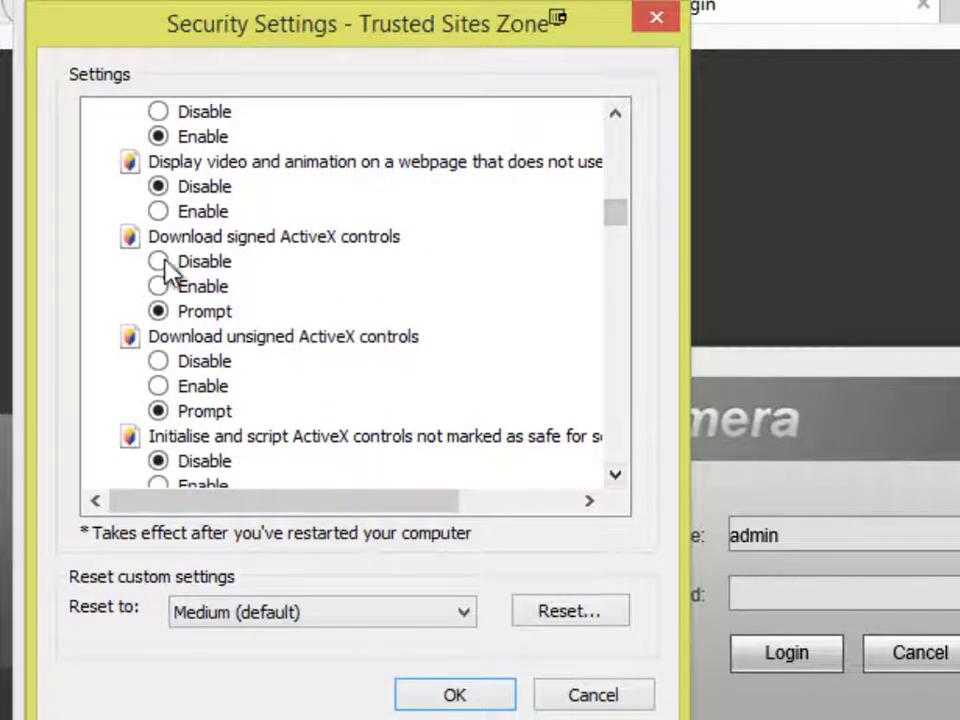
{"action": "left_click", "coordinate": [615, 475]}
{"action": "left_click", "coordinate": [615, 475]}
{"action": "left_click", "coordinate": [615, 475]}
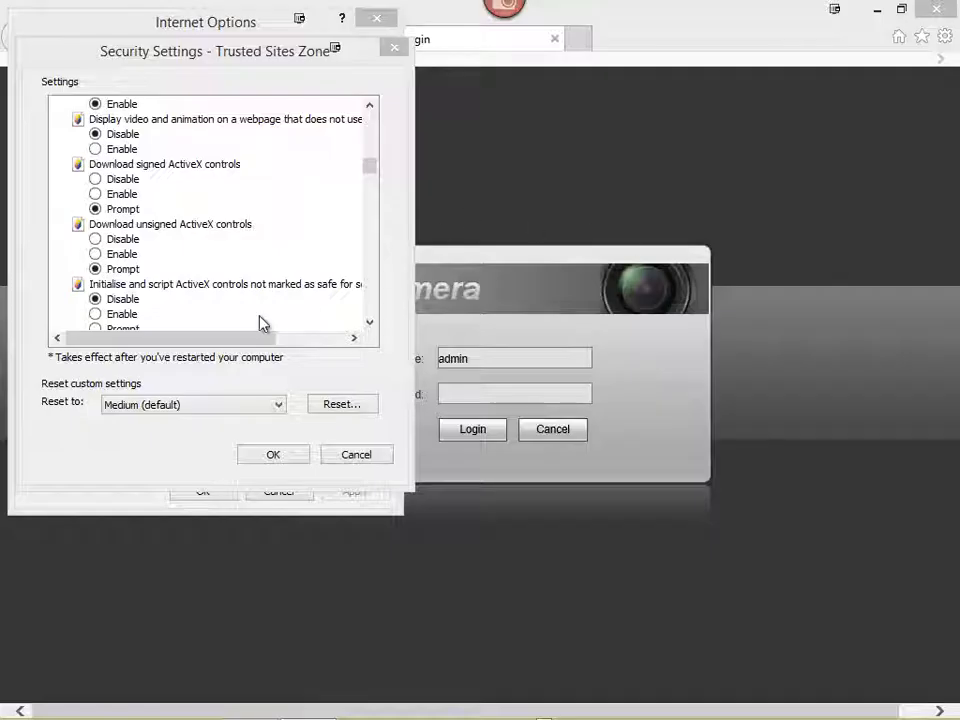
{"action": "left_click", "coordinate": [301, 459]}
{"action": "left_click", "coordinate": [205, 491]}
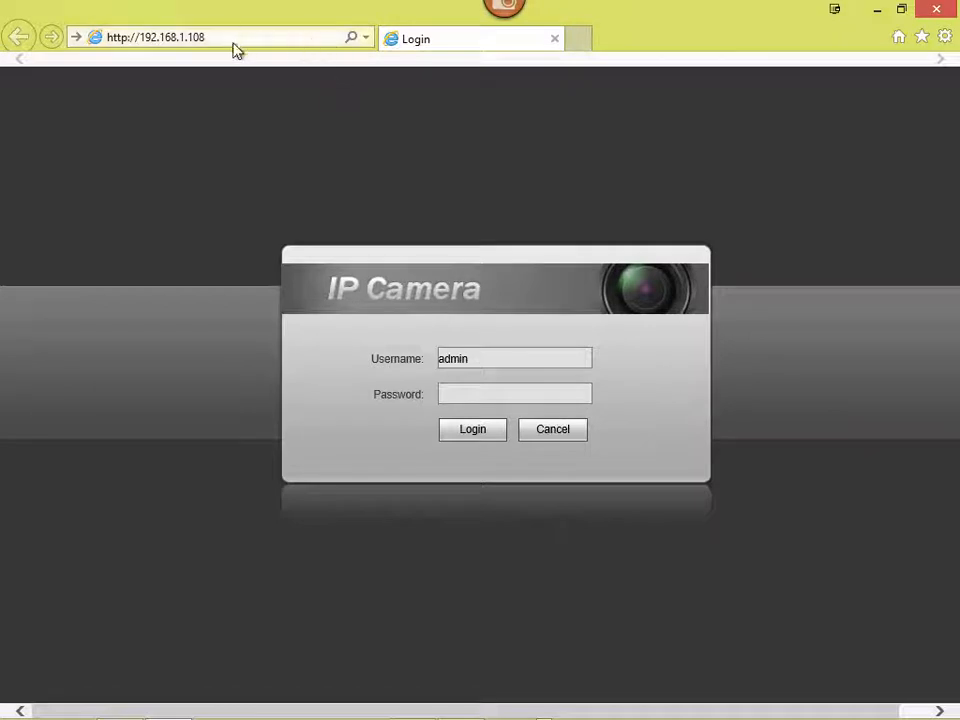
Step: Log into the camera's web interface by entering the account password
{"action": "left_click", "coordinate": [265, 36]}
{"action": "left_click", "coordinate": [285, 35]}
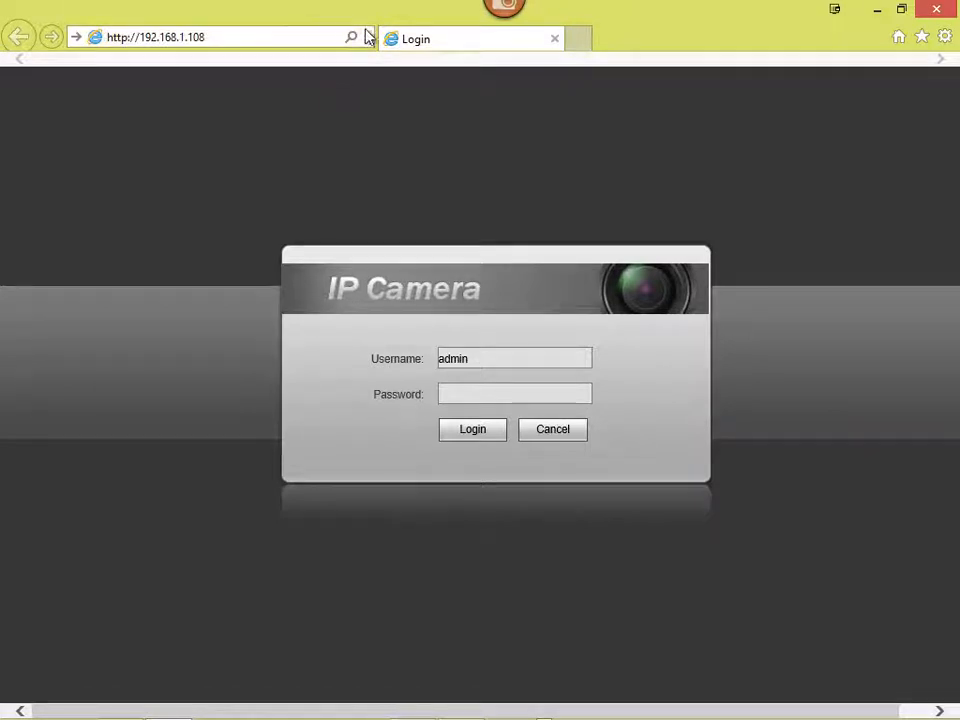
{"action": "left_click_drag", "start_coordinate": [372, 36], "coordinate": [405, 38]}
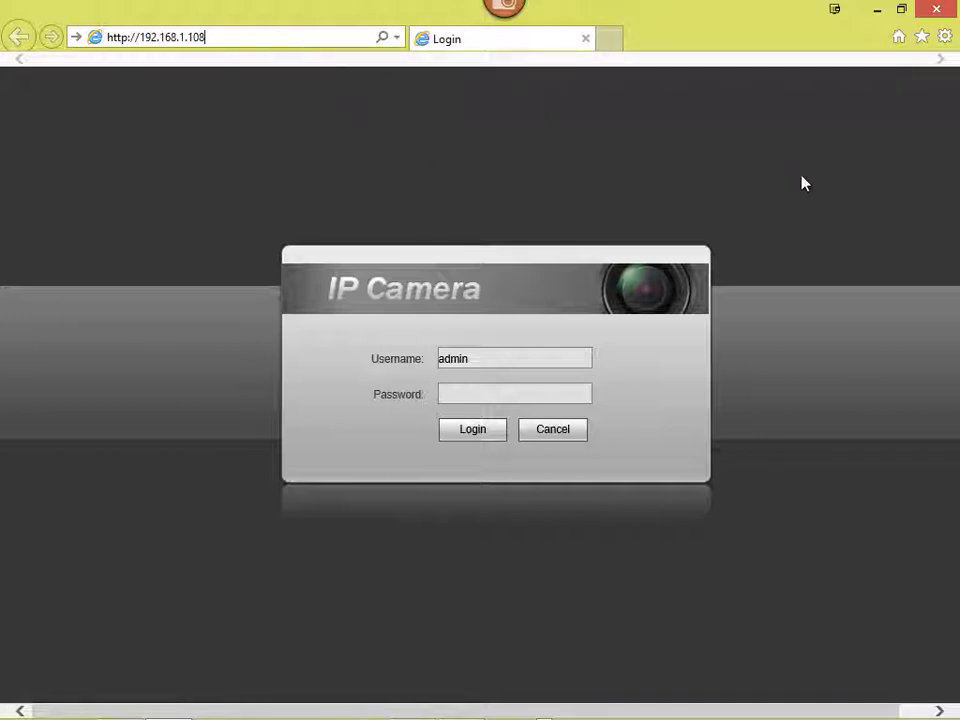
{"action": "left_click", "coordinate": [463, 396]}
{"action": "type", "text": "admi"}
{"action": "left_click", "coordinate": [468, 438]}
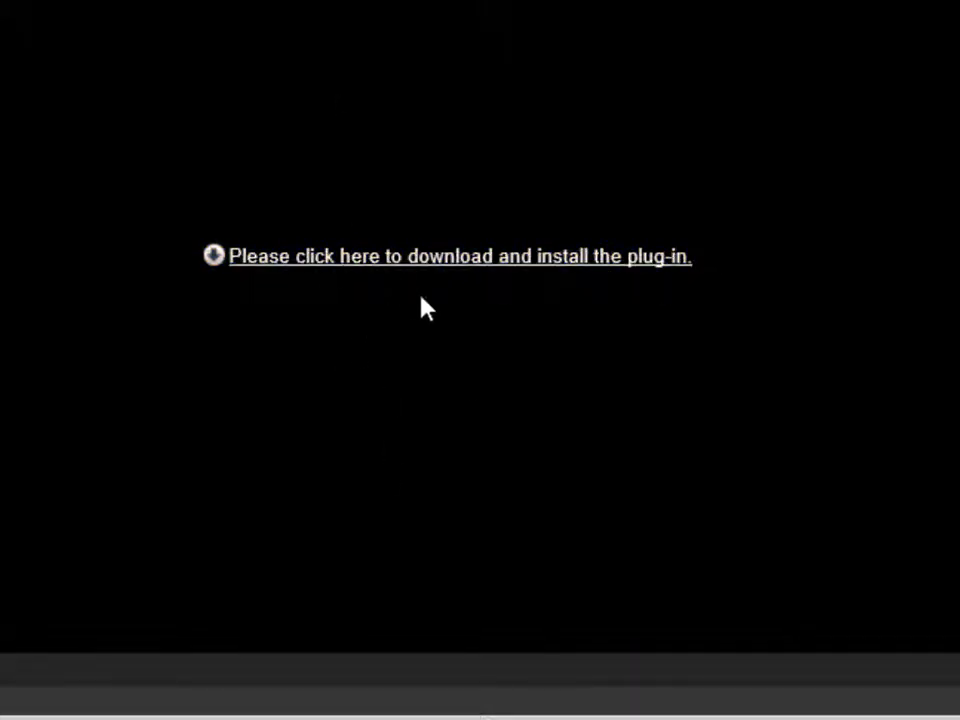
Step: Download, run and install the camera's web plug-in so the live feed plays
{"action": "left_click", "coordinate": [470, 270]}
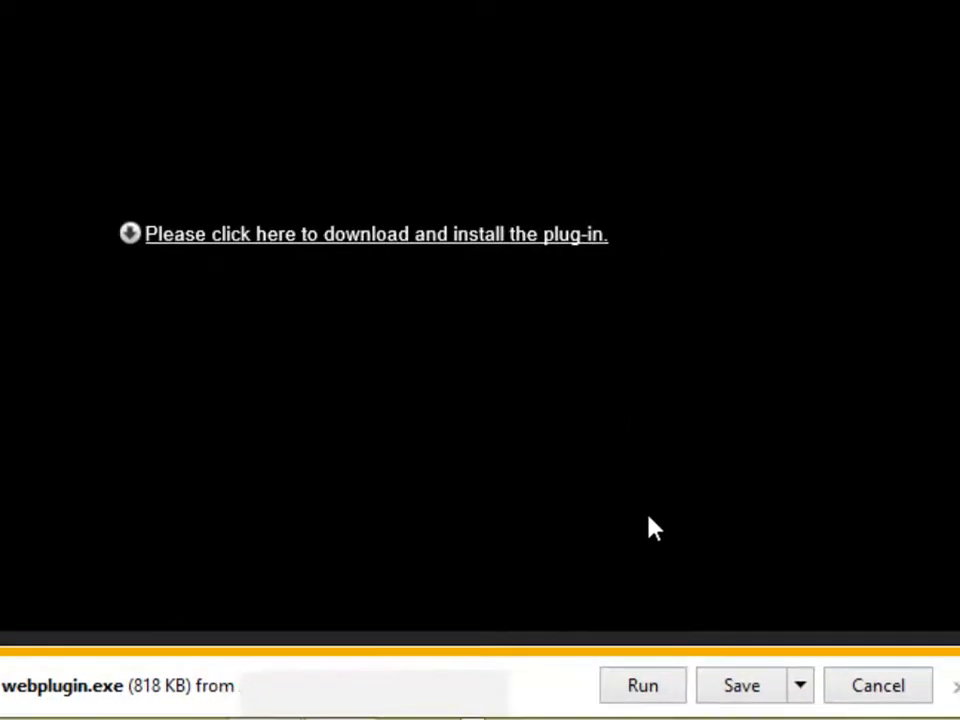
{"action": "left_click", "coordinate": [644, 698]}
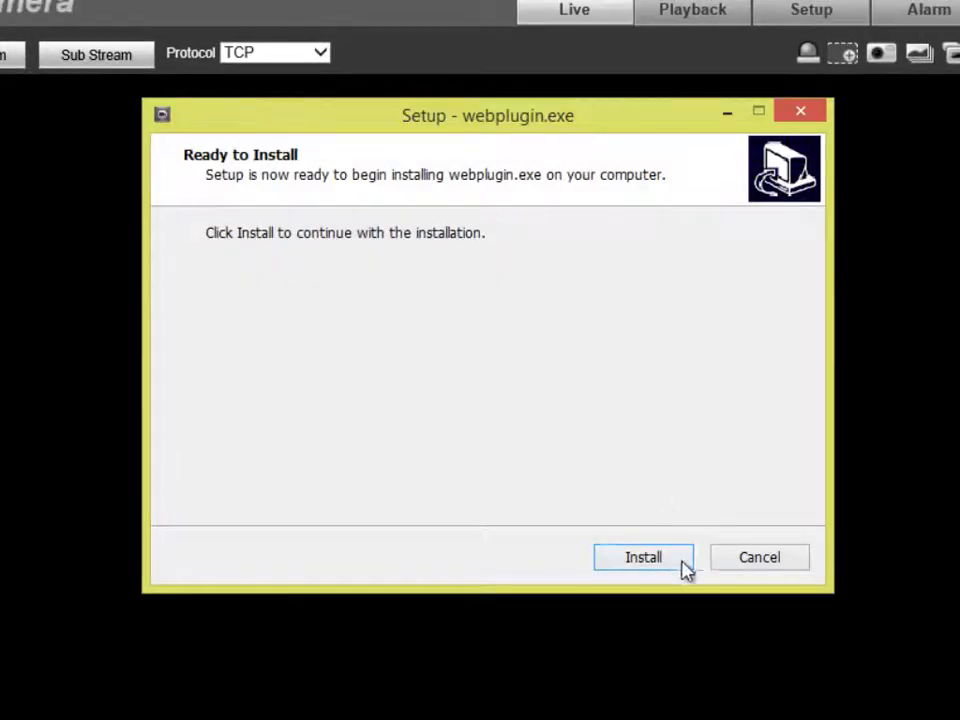
{"action": "left_click", "coordinate": [683, 570]}
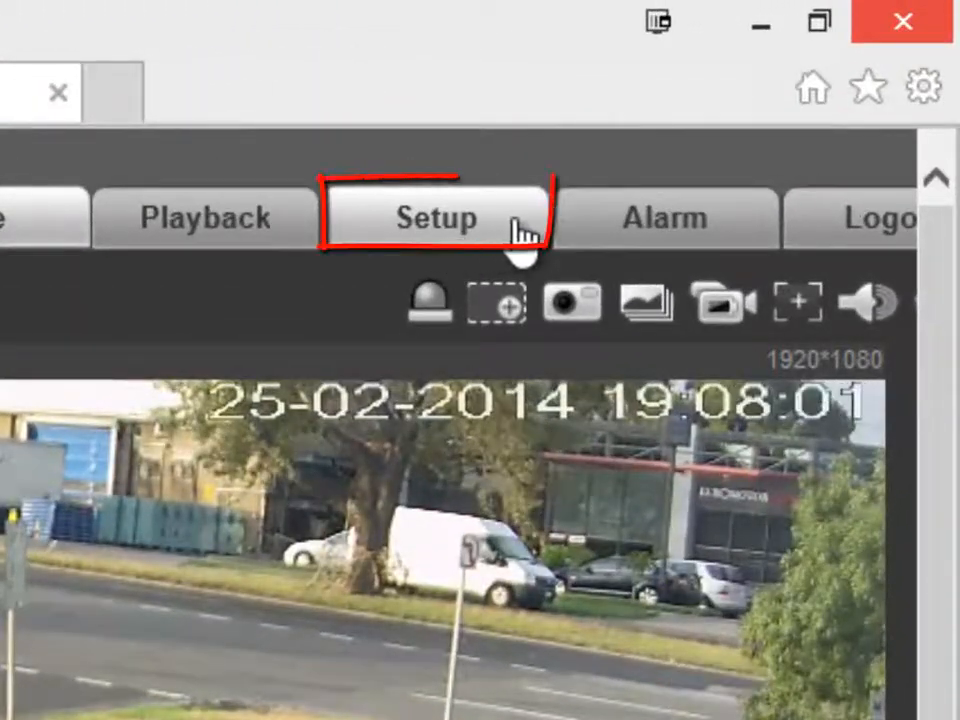
Step: Save a record schedule with General recording 0–24 hours on every day, Holiday included
{"action": "left_click", "coordinate": [515, 232]}
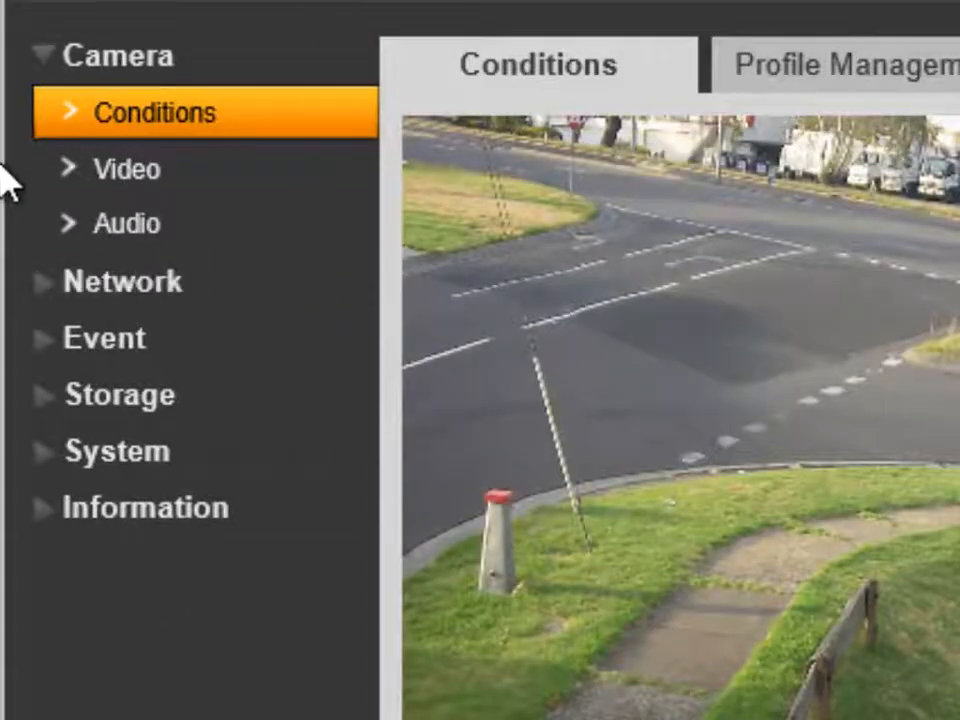
{"action": "left_click", "coordinate": [146, 408]}
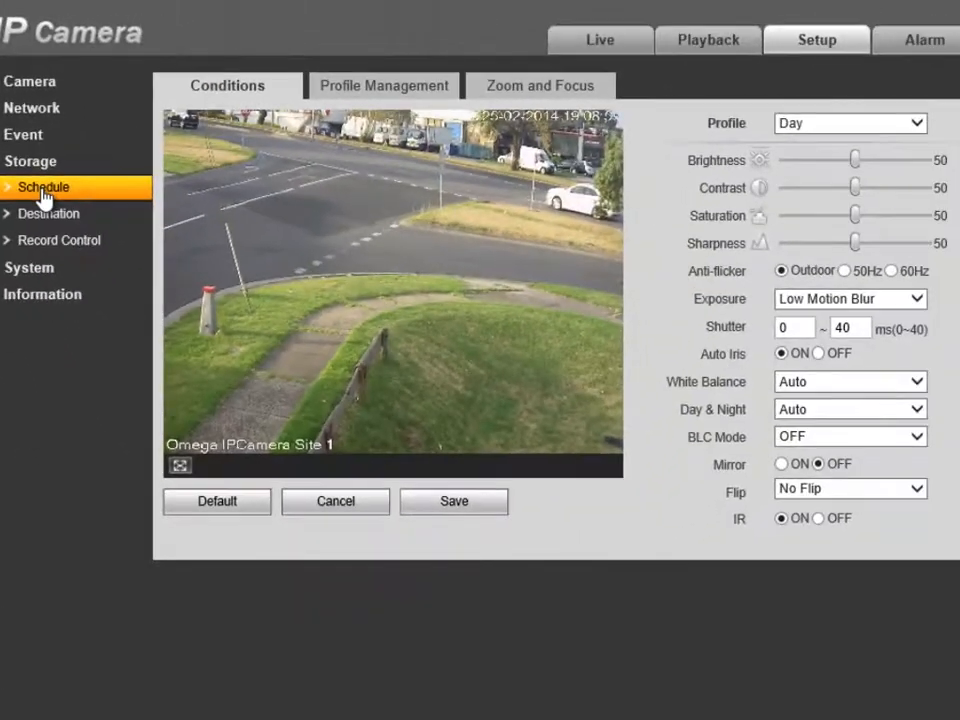
{"action": "left_click", "coordinate": [43, 195]}
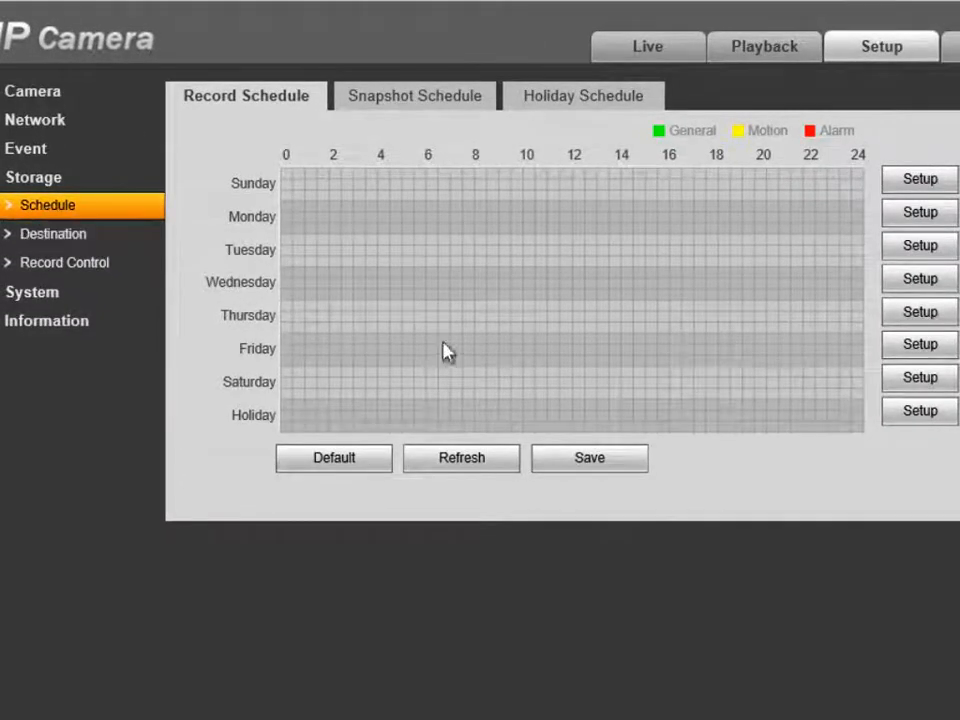
{"action": "left_click", "coordinate": [942, 183]}
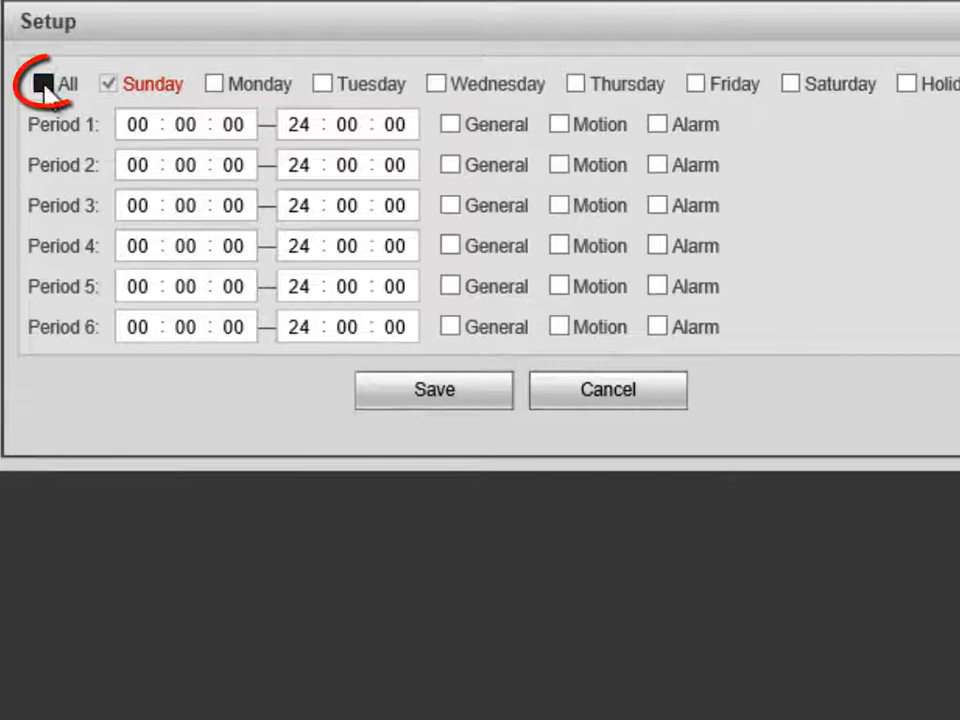
{"action": "left_click", "coordinate": [44, 84]}
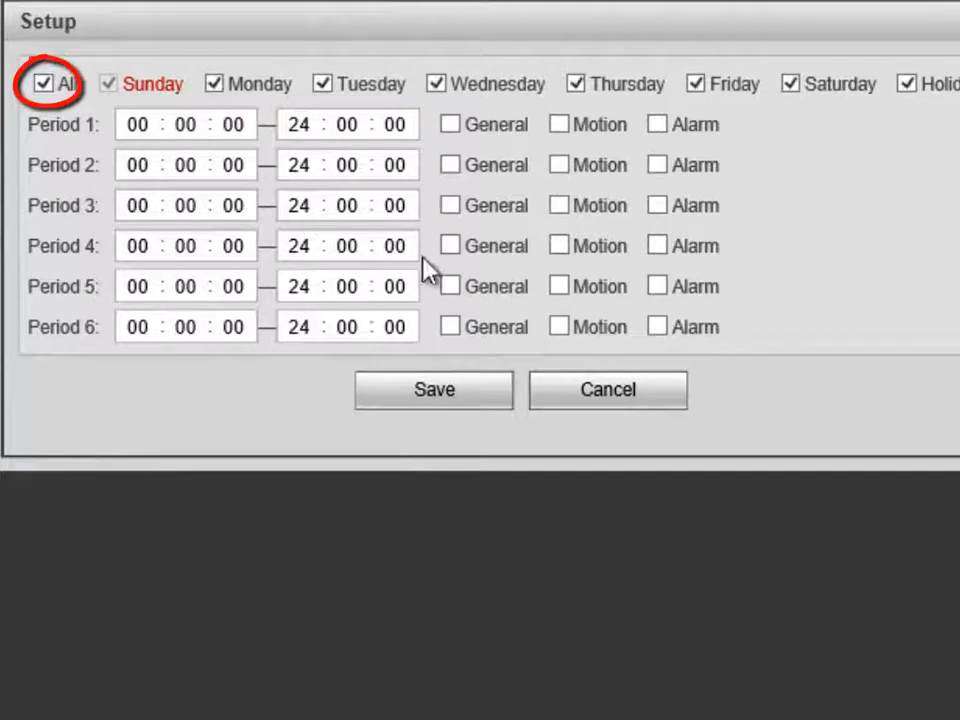
{"action": "left_click", "coordinate": [451, 124]}
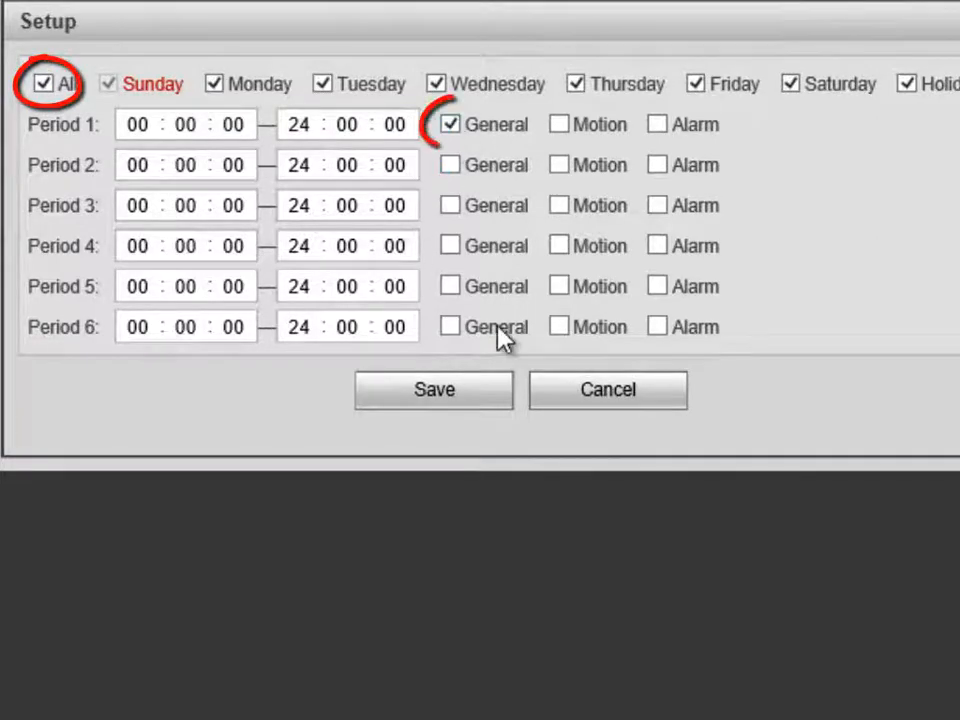
{"action": "left_click", "coordinate": [438, 393]}
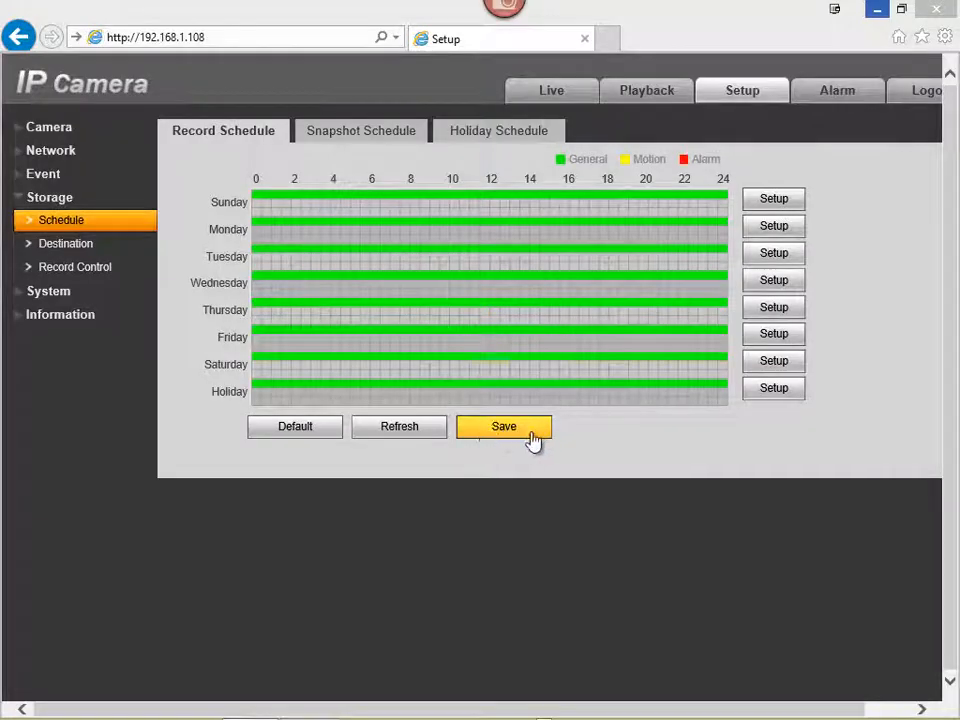
{"action": "left_click", "coordinate": [534, 436]}
{"action": "left_click", "coordinate": [534, 437]}
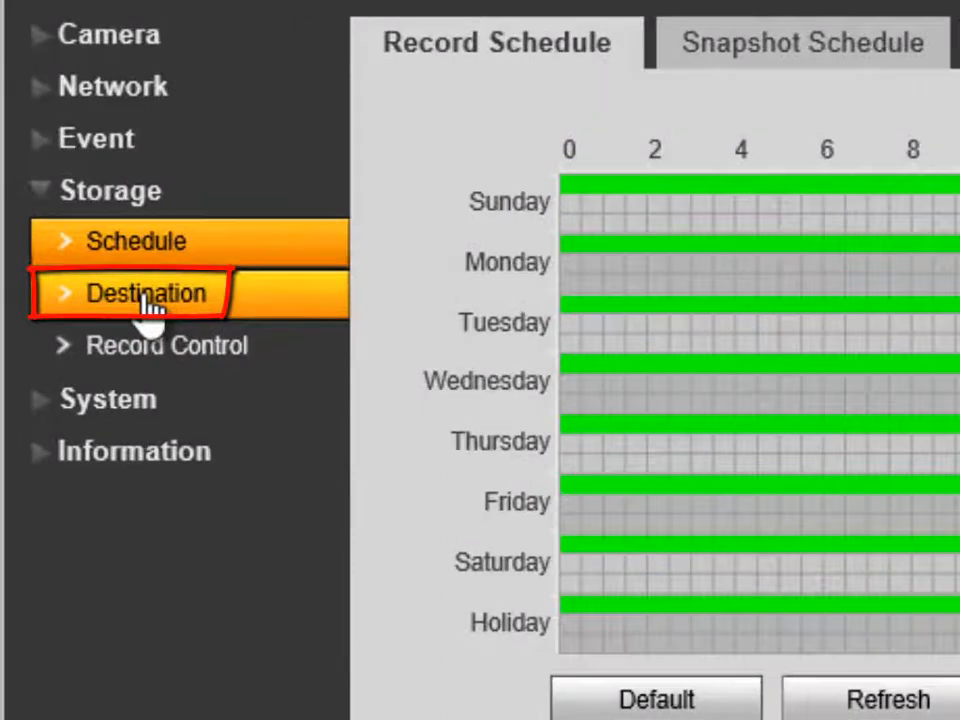
Step: Format the local SD card Disk1 and confirm the camera reboot
{"action": "left_click", "coordinate": [148, 305]}
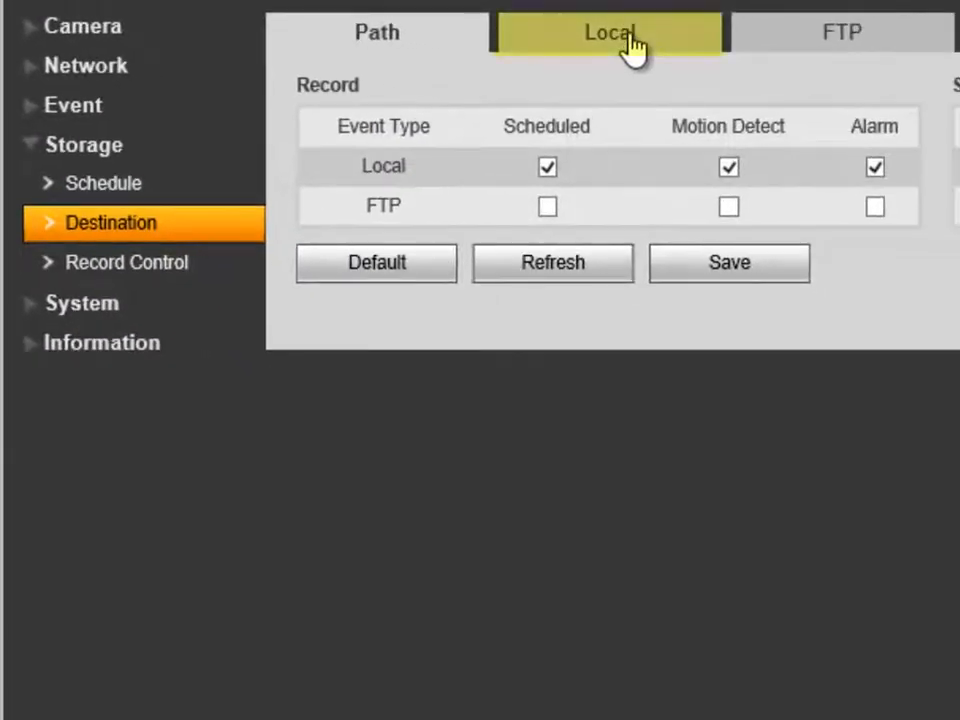
{"action": "left_click", "coordinate": [630, 45]}
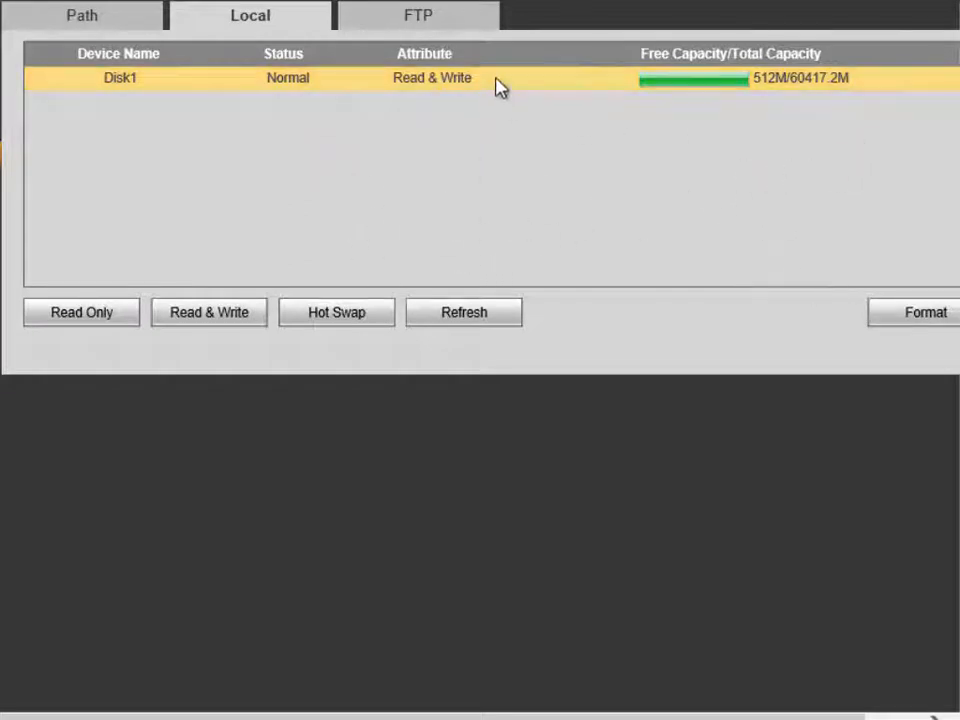
{"action": "left_click", "coordinate": [903, 320]}
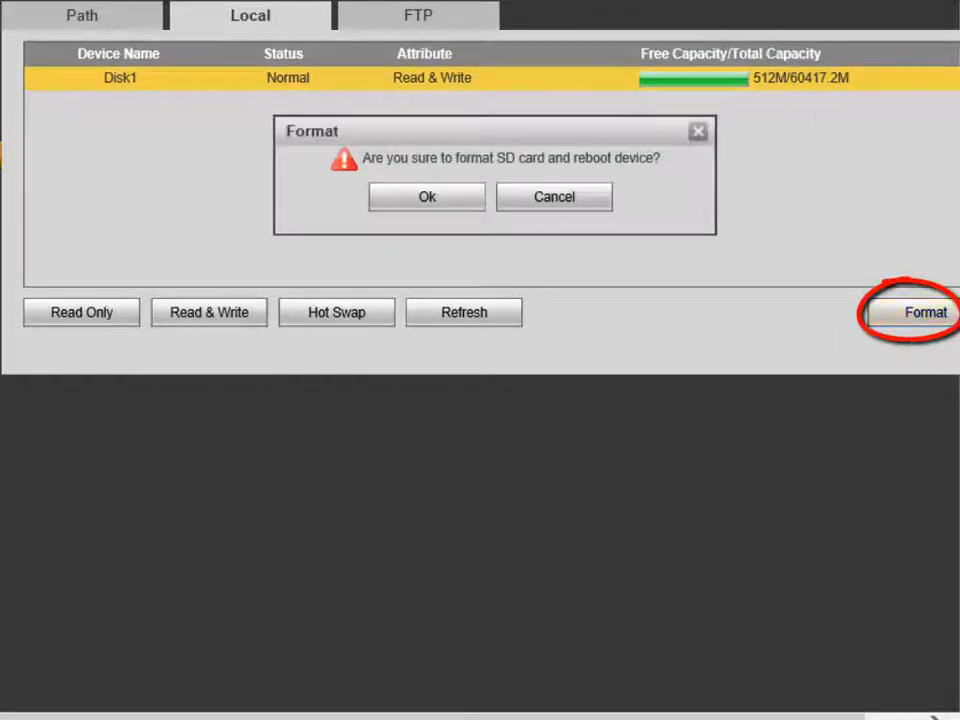
{"action": "left_click", "coordinate": [447, 198]}
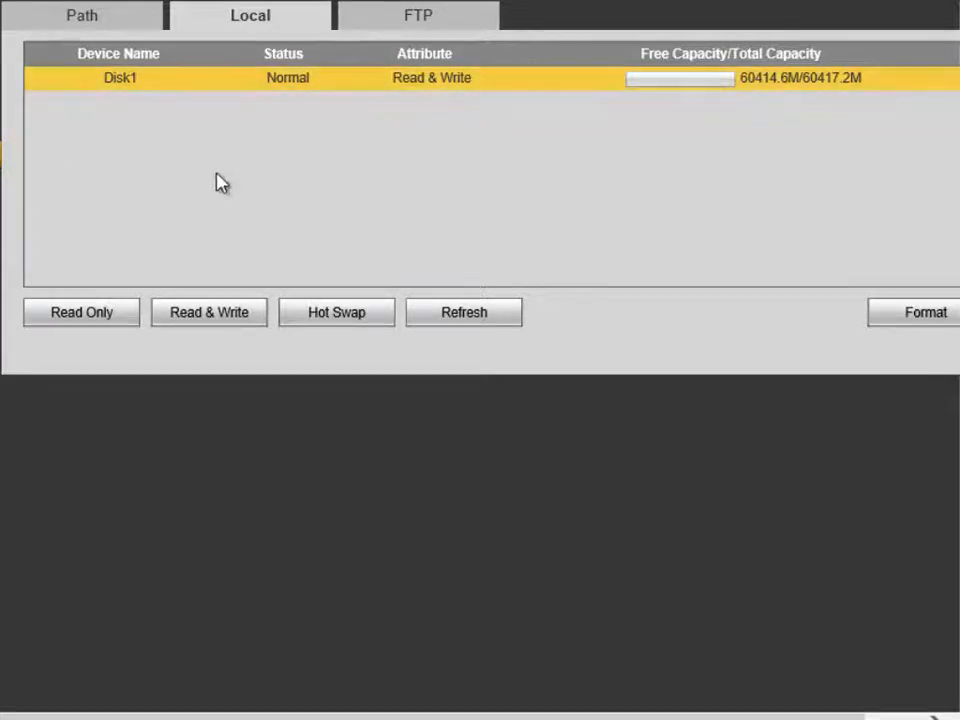
Step: Set Disk1 to Read & Write and refresh to show about 60413.5M free
{"action": "left_click", "coordinate": [213, 328]}
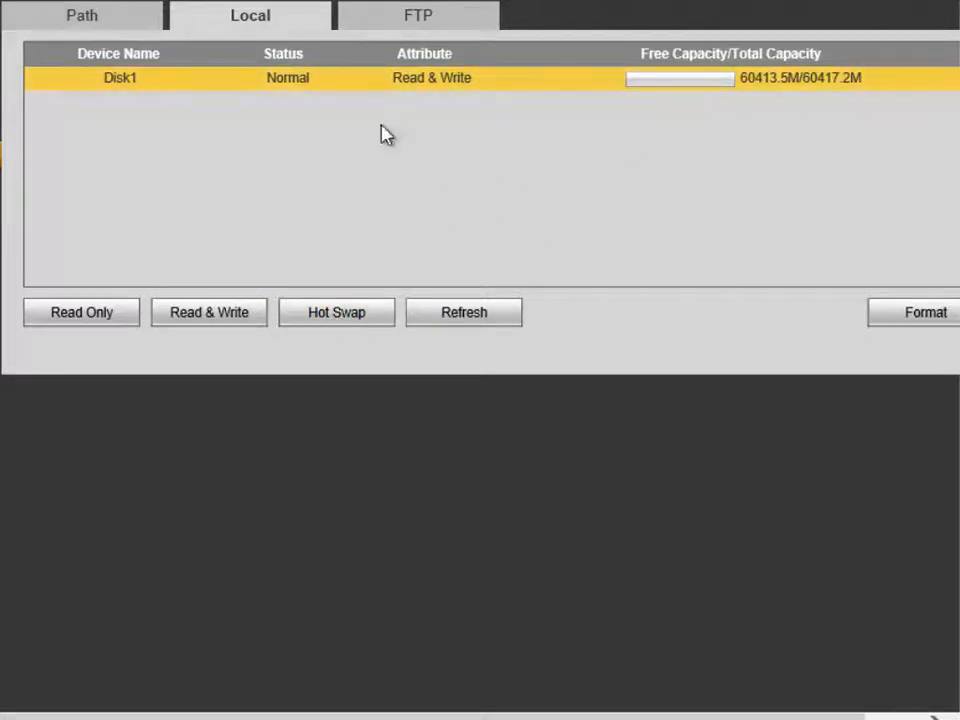
{"action": "double_click", "coordinate": [792, 87]}
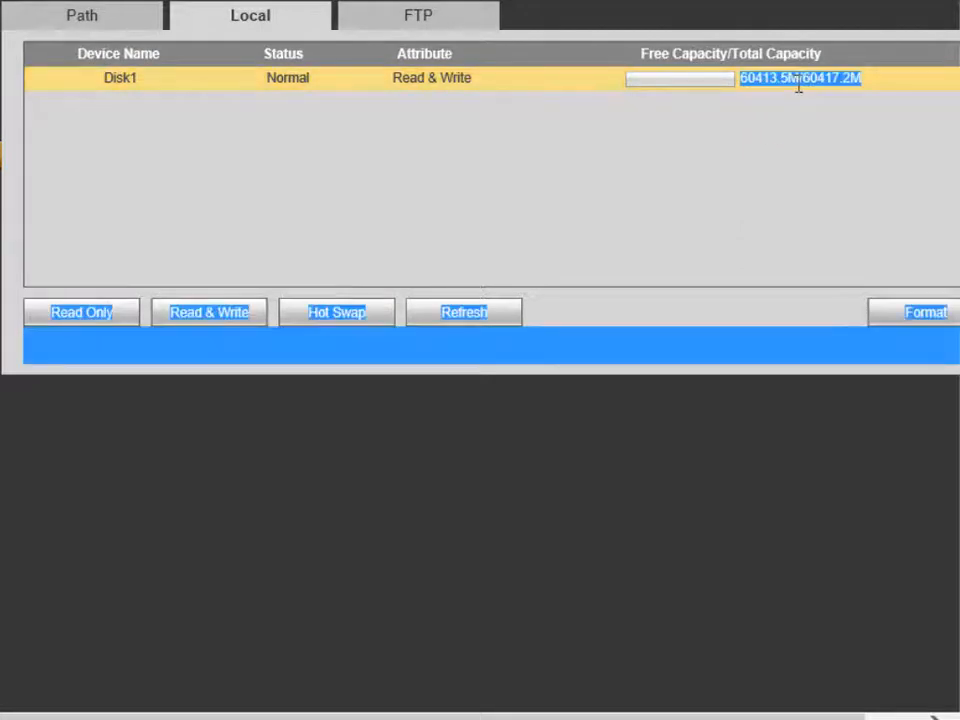
{"action": "left_click", "coordinate": [770, 88]}
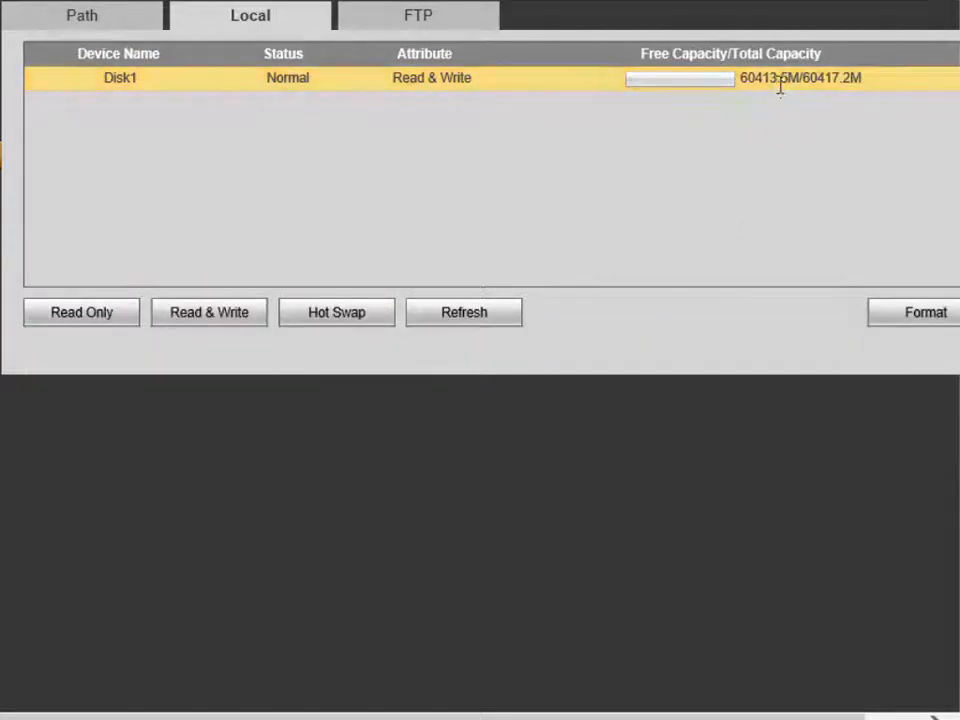
{"action": "left_click", "coordinate": [490, 318]}
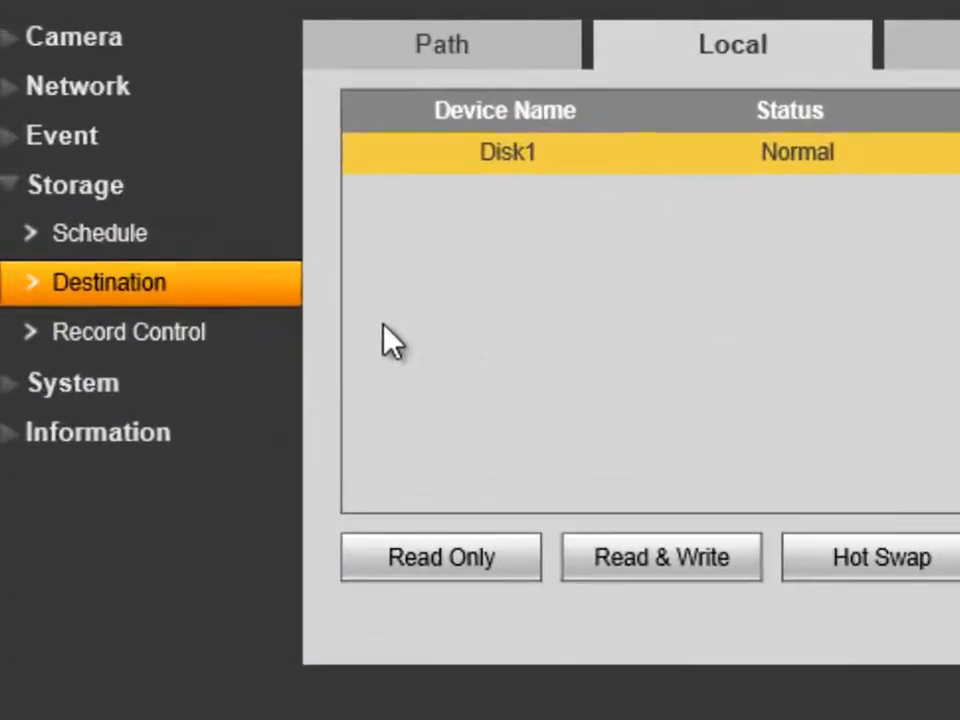
Step: Save Record Control with Disk Full set to Overwrite, Record Mode Auto and Main Stream
{"action": "left_click", "coordinate": [116, 334]}
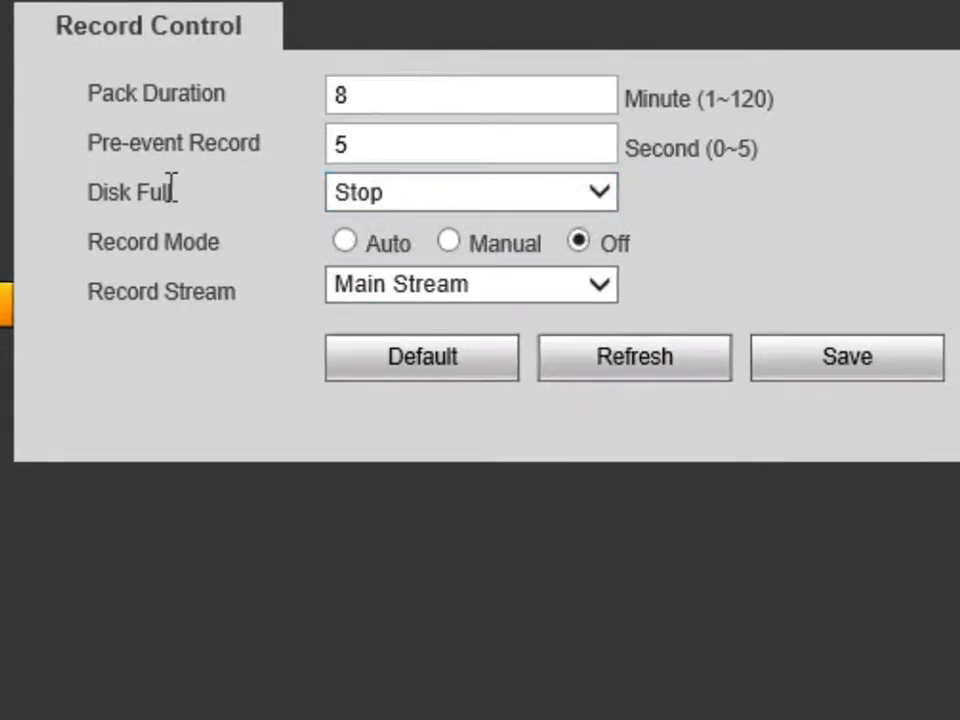
{"action": "left_click", "coordinate": [612, 198]}
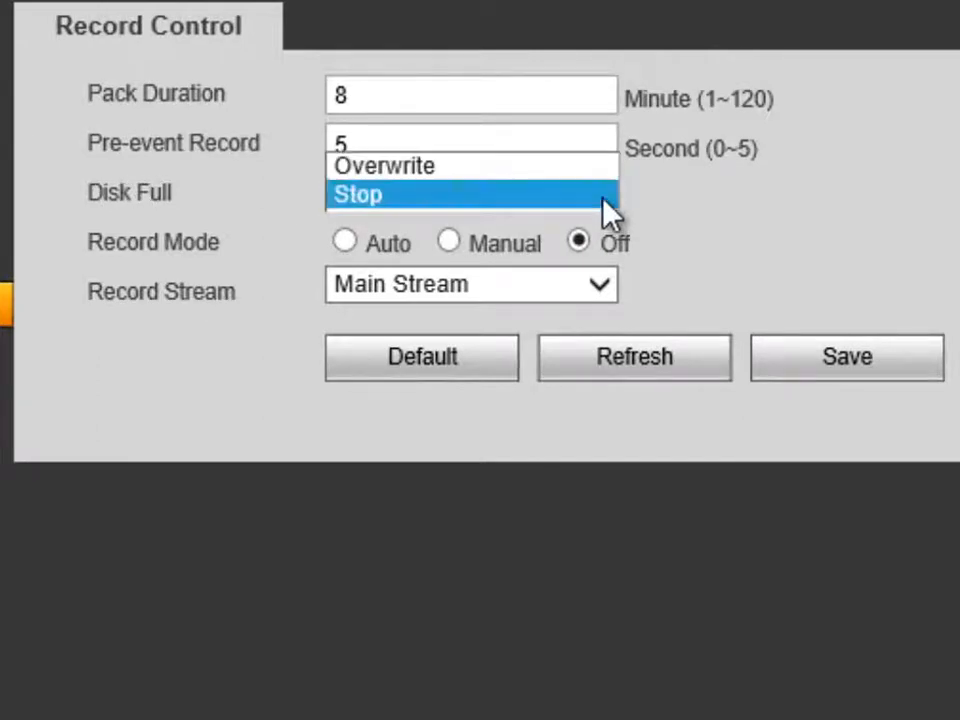
{"action": "left_click", "coordinate": [369, 166]}
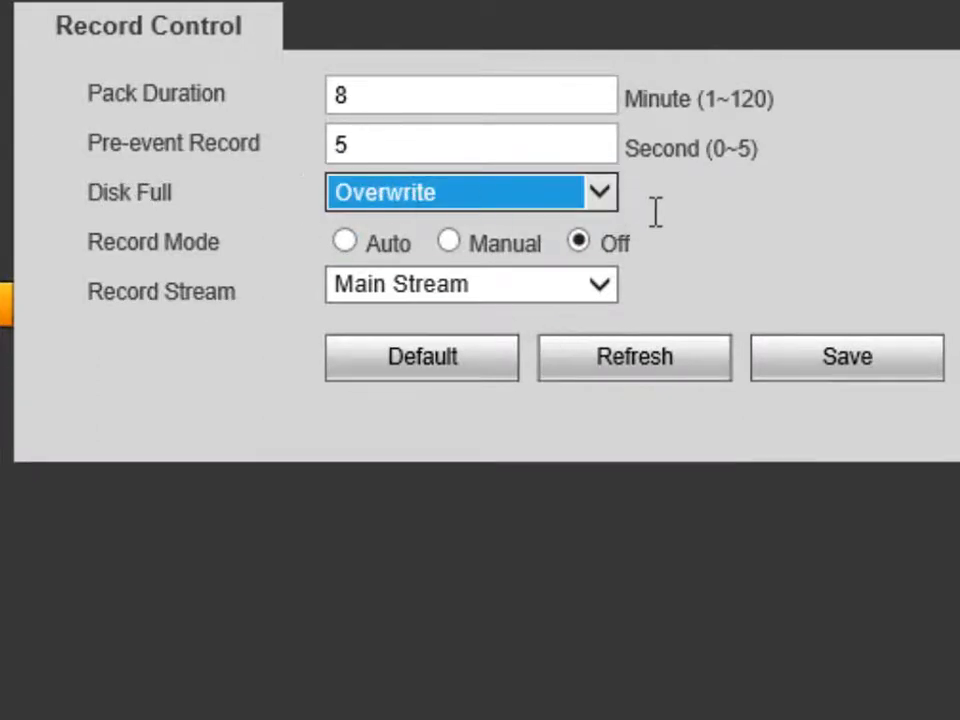
{"action": "left_click", "coordinate": [579, 242]}
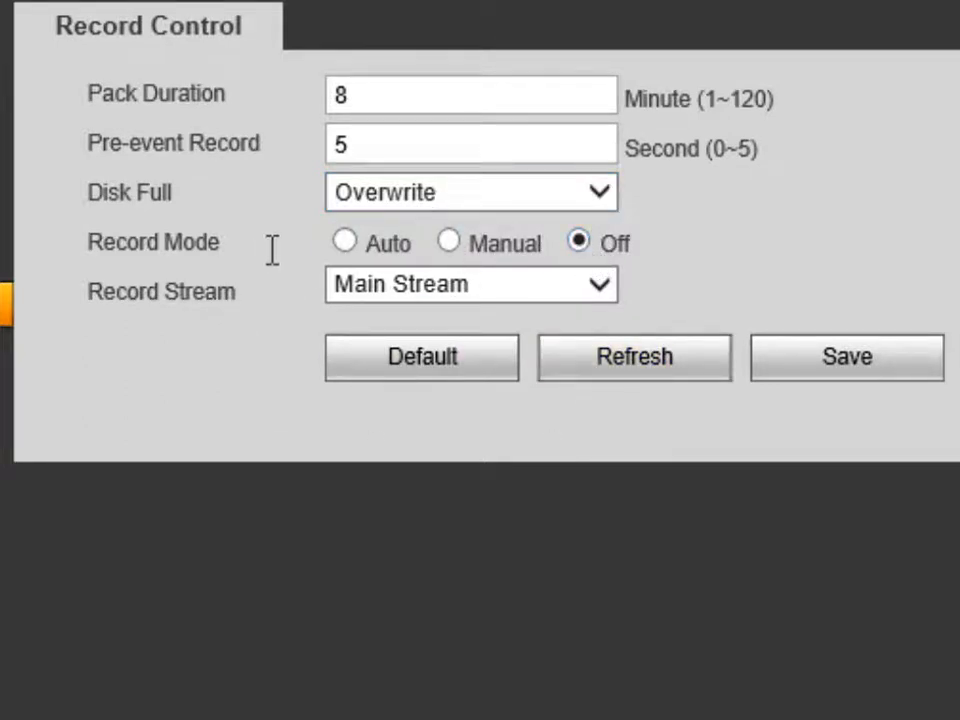
{"action": "left_click", "coordinate": [346, 243]}
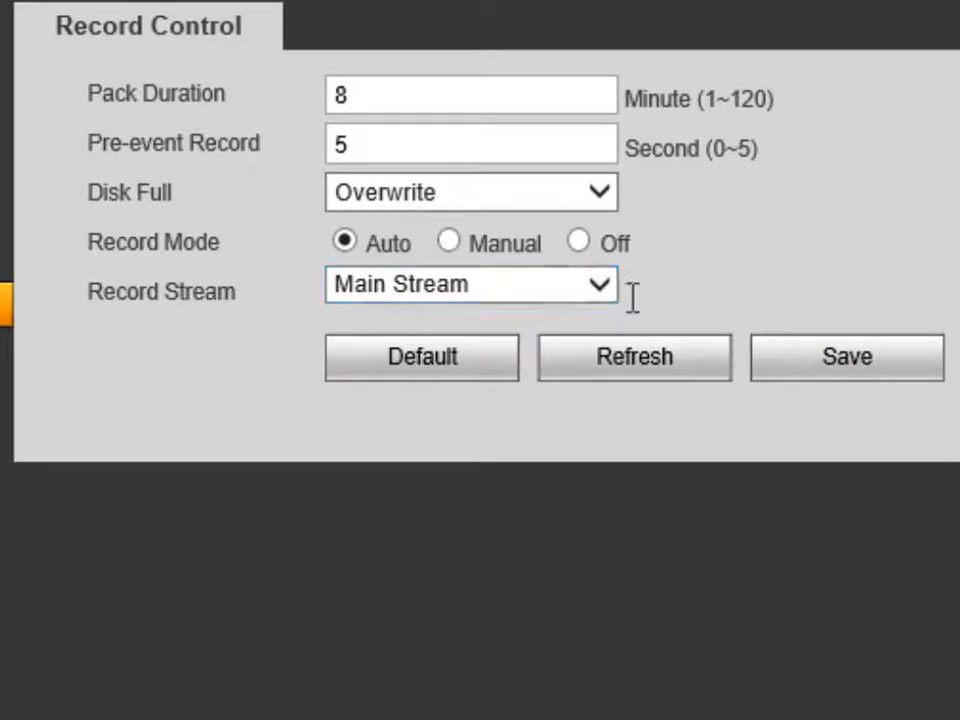
{"action": "left_click", "coordinate": [597, 291]}
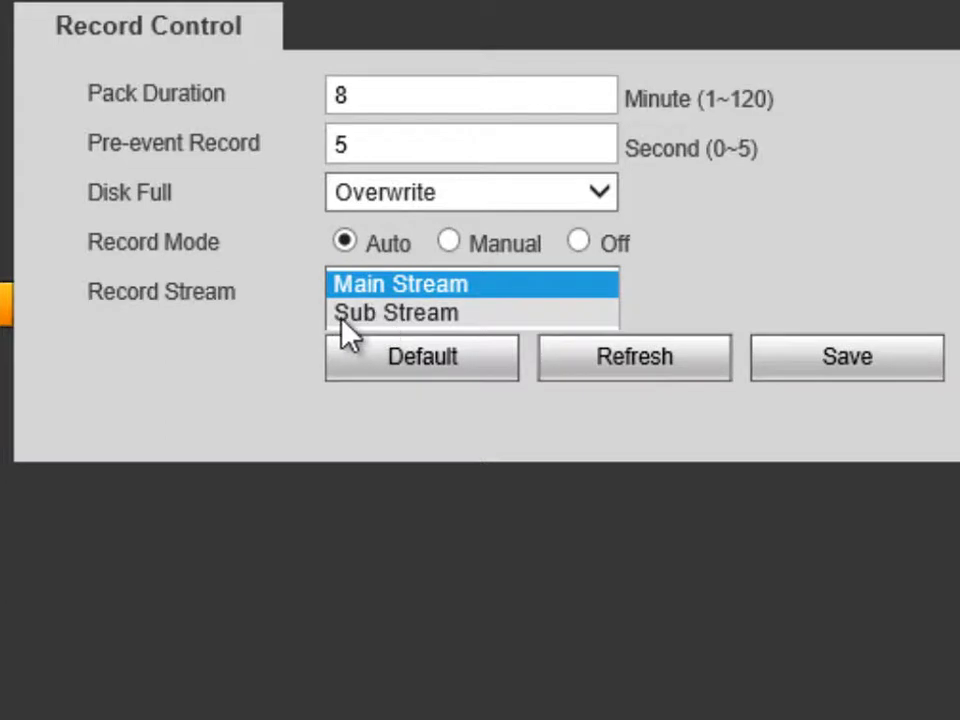
{"action": "left_click", "coordinate": [767, 270]}
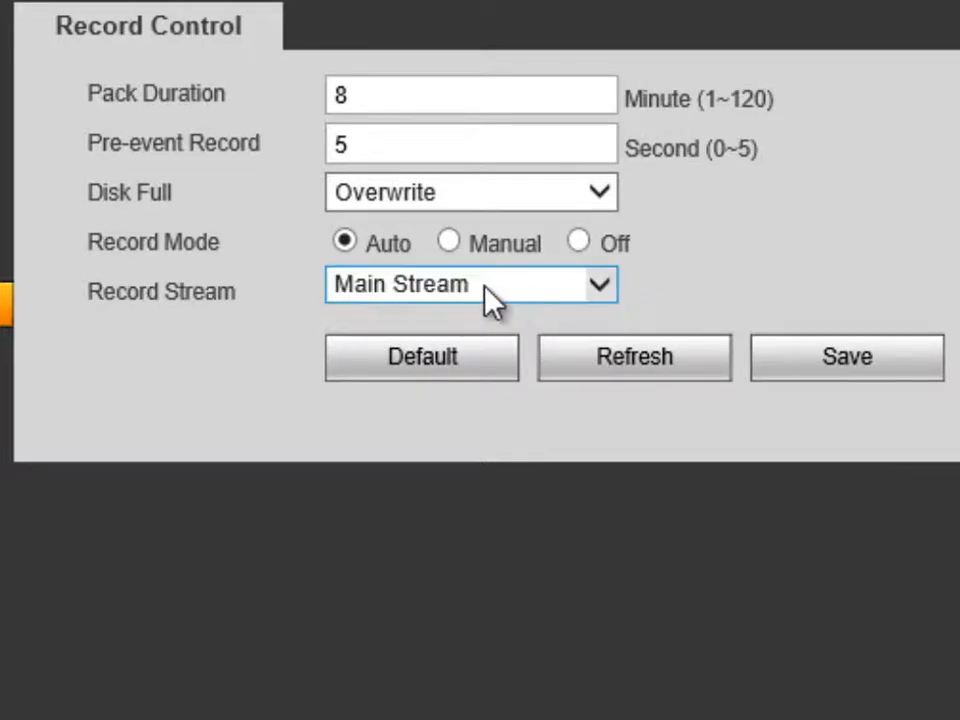
{"action": "left_click", "coordinate": [484, 287]}
{"action": "left_click", "coordinate": [484, 285]}
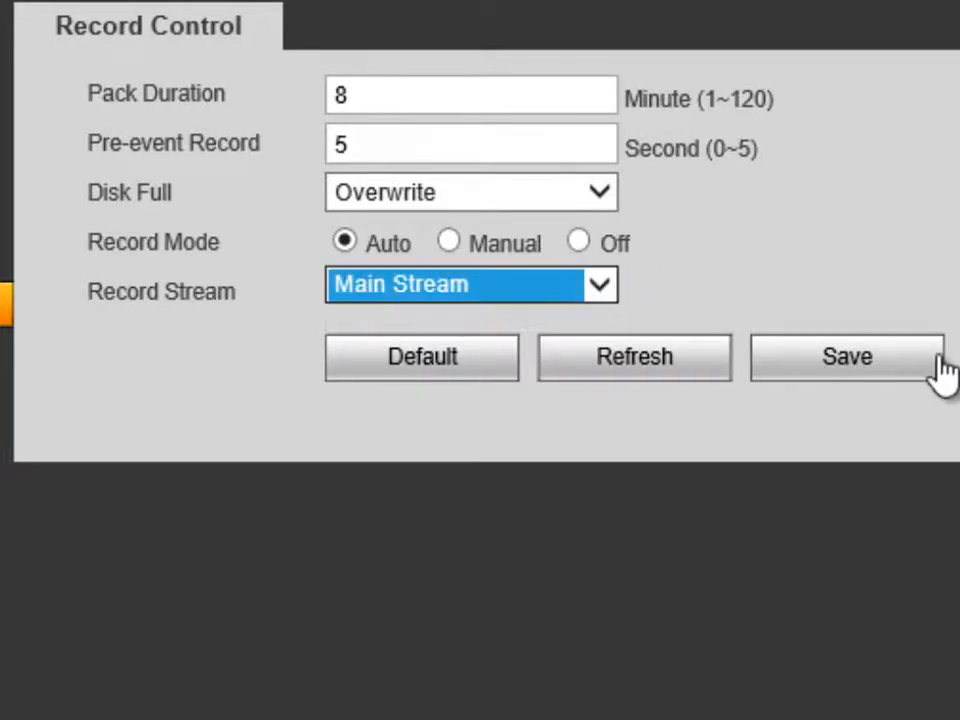
{"action": "left_click", "coordinate": [884, 368]}
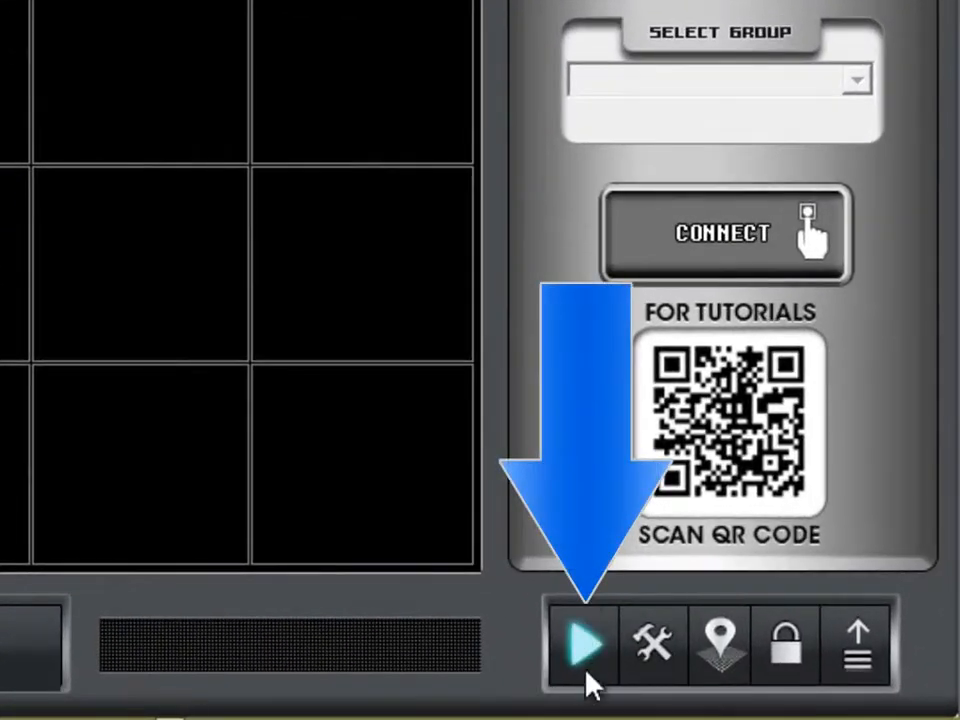
Step: Play back Omega IPCamera Site 1's 25-02-2014 footage from about 19:20, enlarged to fill the view
{"action": "left_click", "coordinate": [587, 655]}
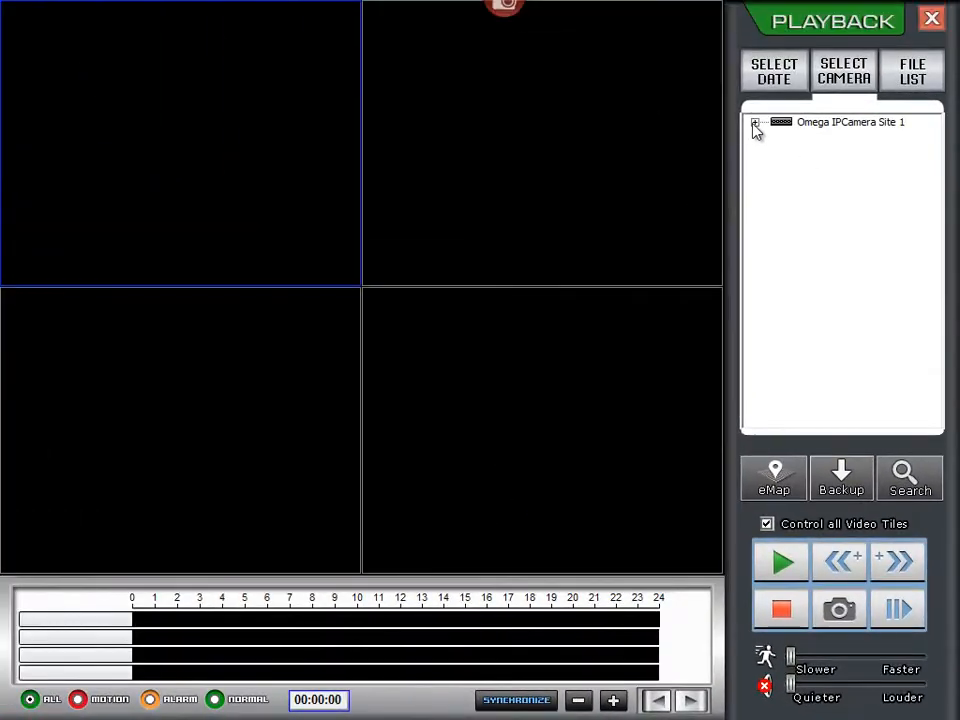
{"action": "left_click", "coordinate": [755, 123]}
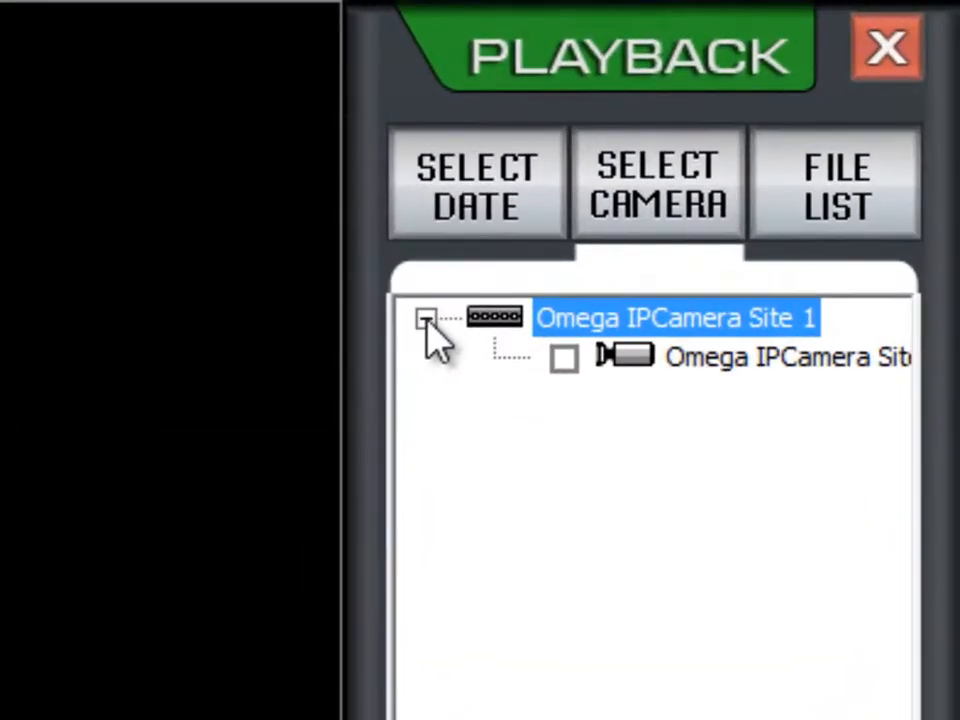
{"action": "left_click", "coordinate": [564, 358]}
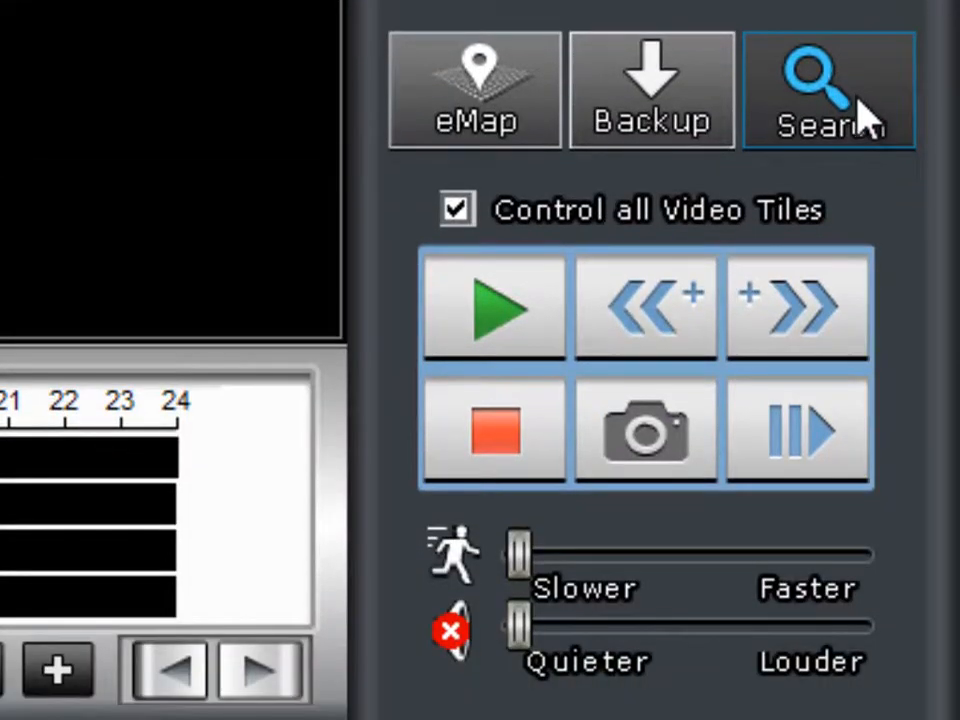
{"action": "left_click", "coordinate": [860, 112]}
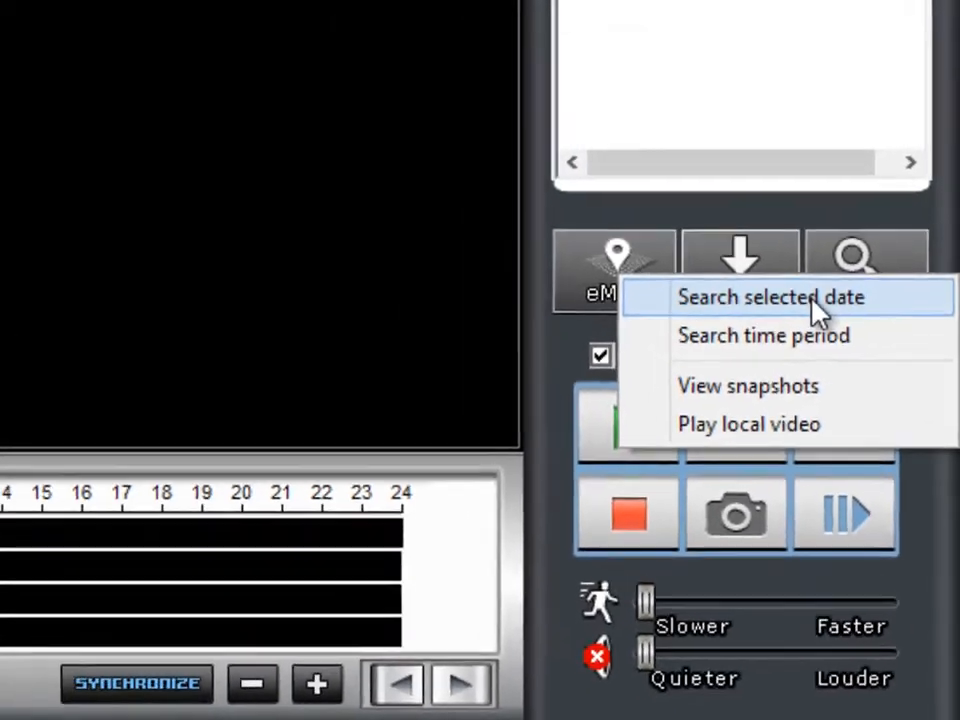
{"action": "left_click", "coordinate": [752, 130]}
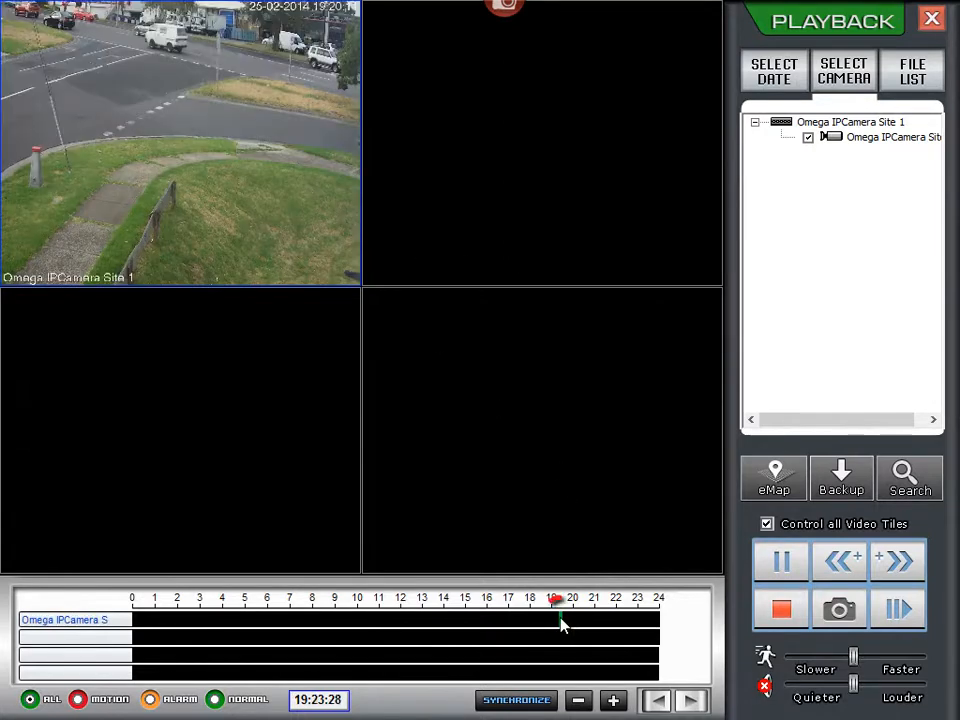
{"action": "left_click", "coordinate": [559, 622]}
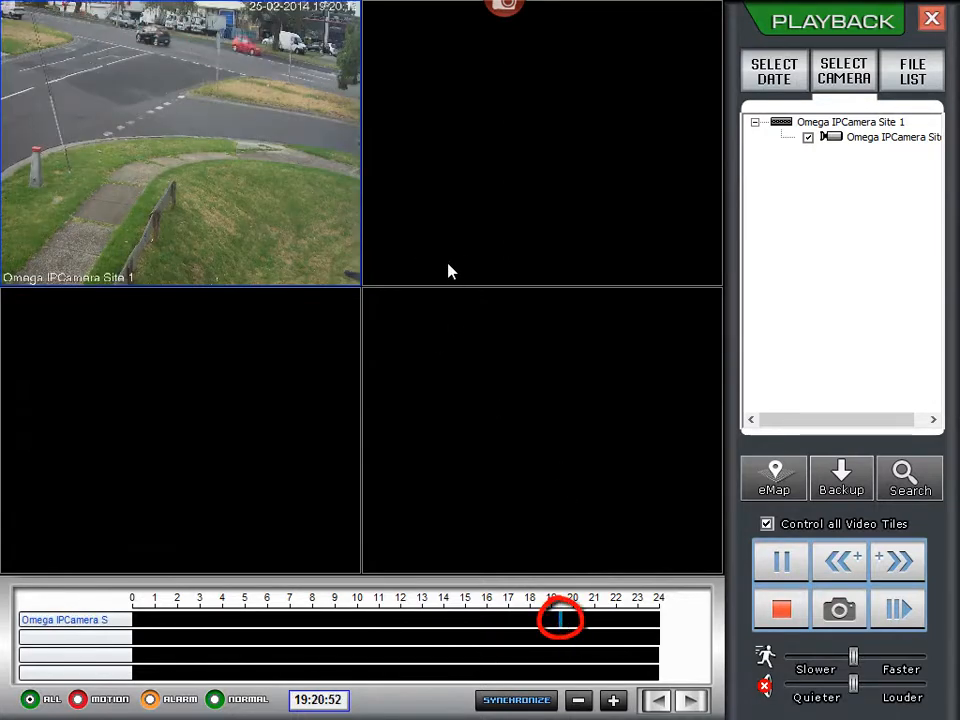
{"action": "double_click", "coordinate": [157, 90]}
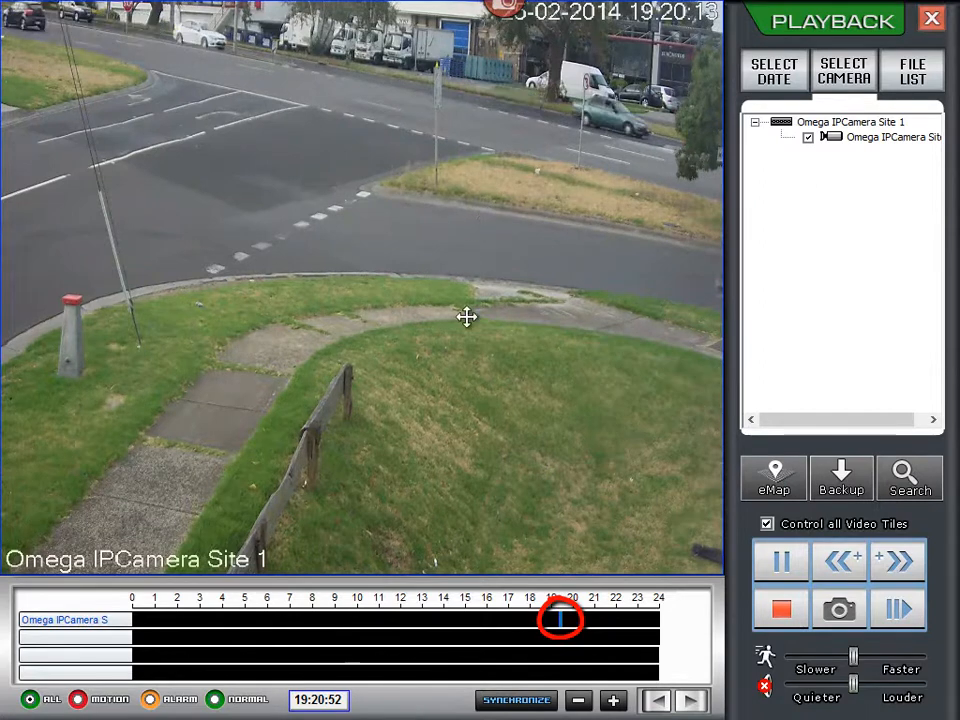